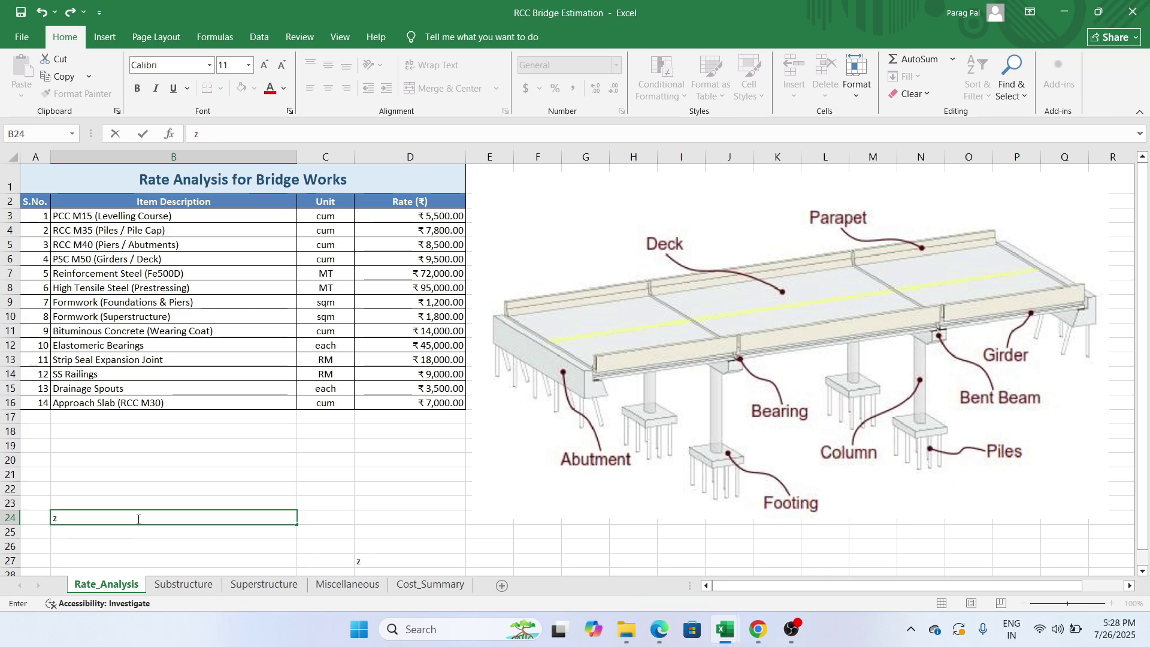
Clear the stray selection on the Rate Analysis sheet, then bring the YouTube channel up in Chrome
left_click(91, 487)
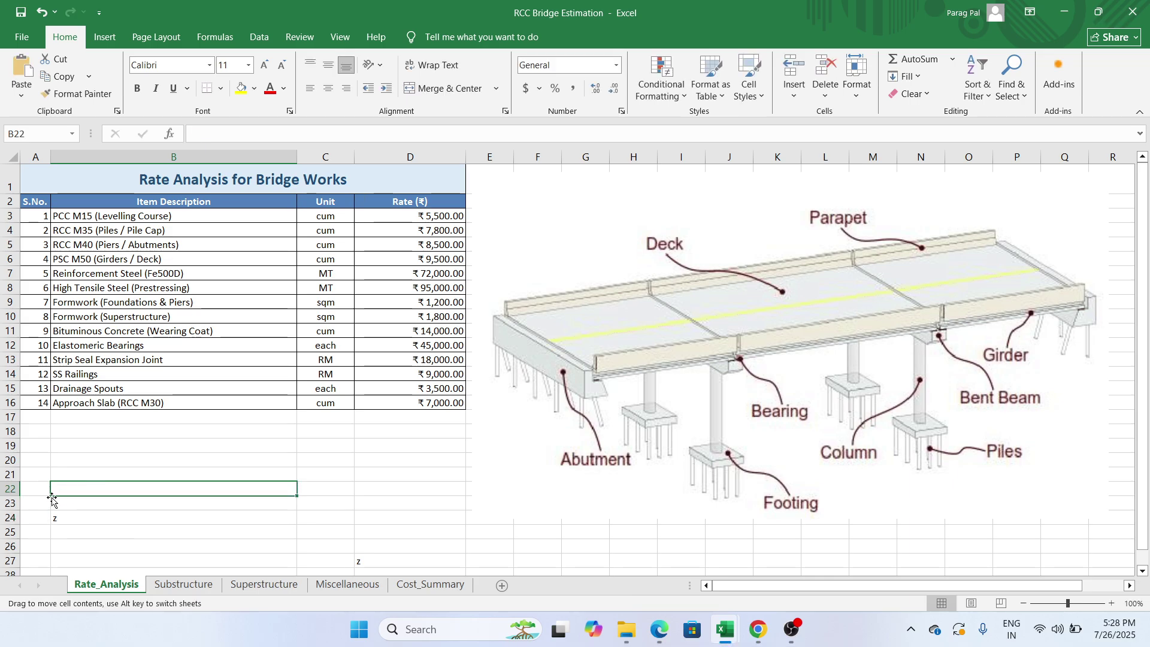
left_click_drag(52, 502, 346, 519)
left_click(346, 519)
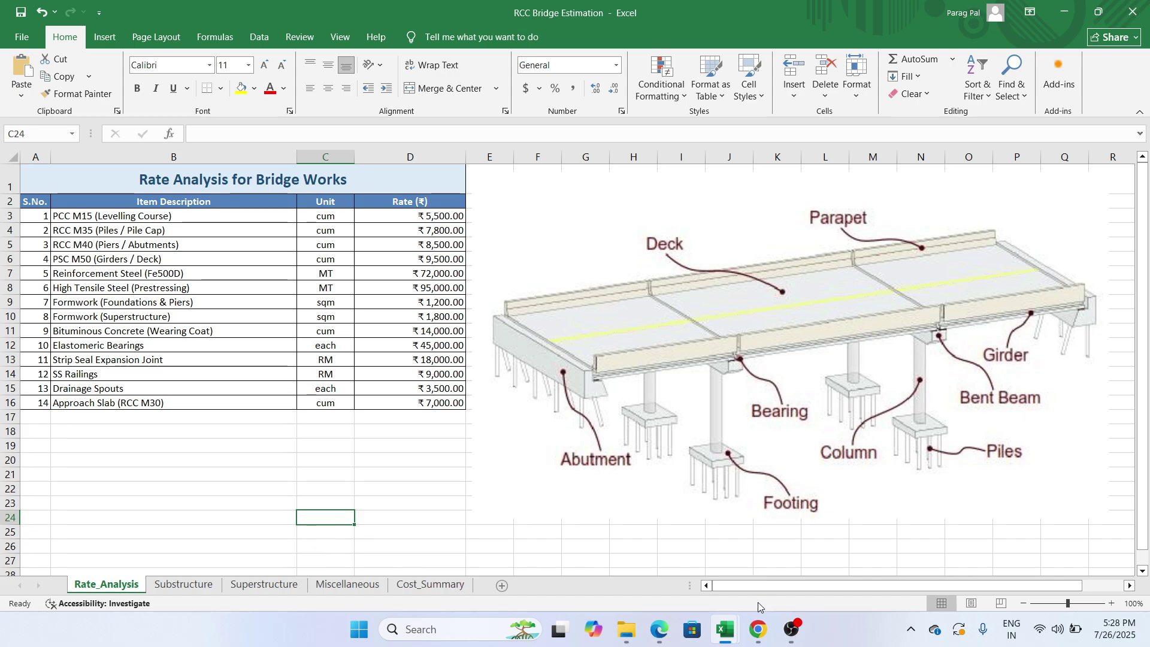
left_click(758, 629)
Scroll through the YouTube channel's latest uploads, then go to the Civilnotess website tab
scroll(470, 408, "up", 4)
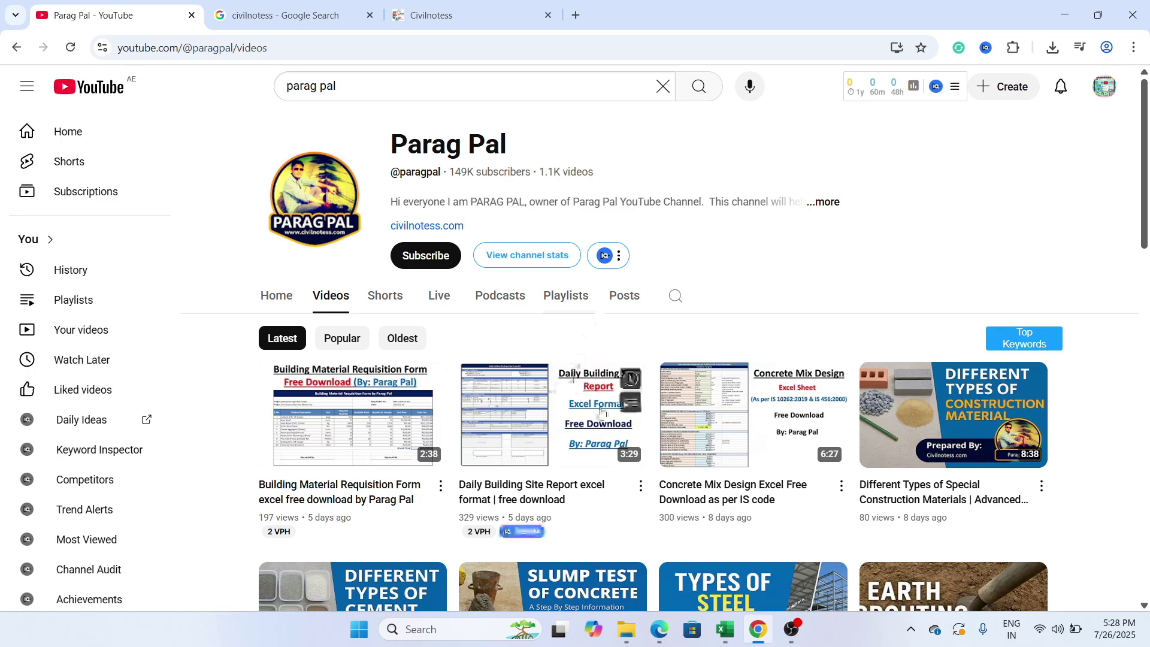
scroll(905, 354, "down", 1)
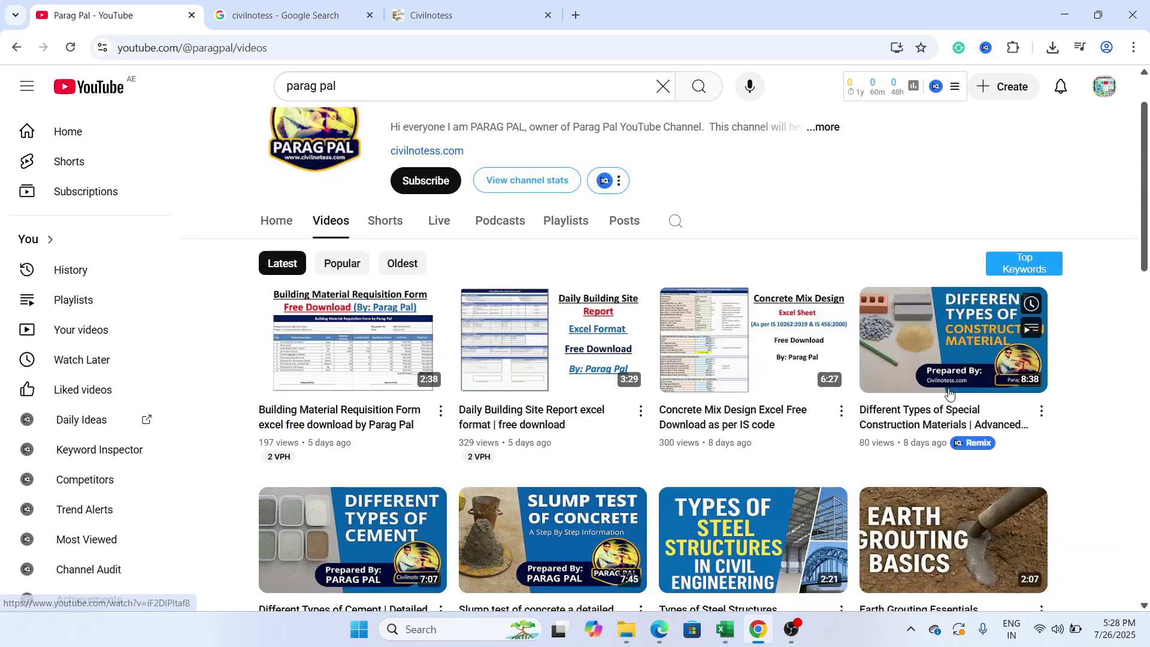
scroll(952, 407, "down", 10)
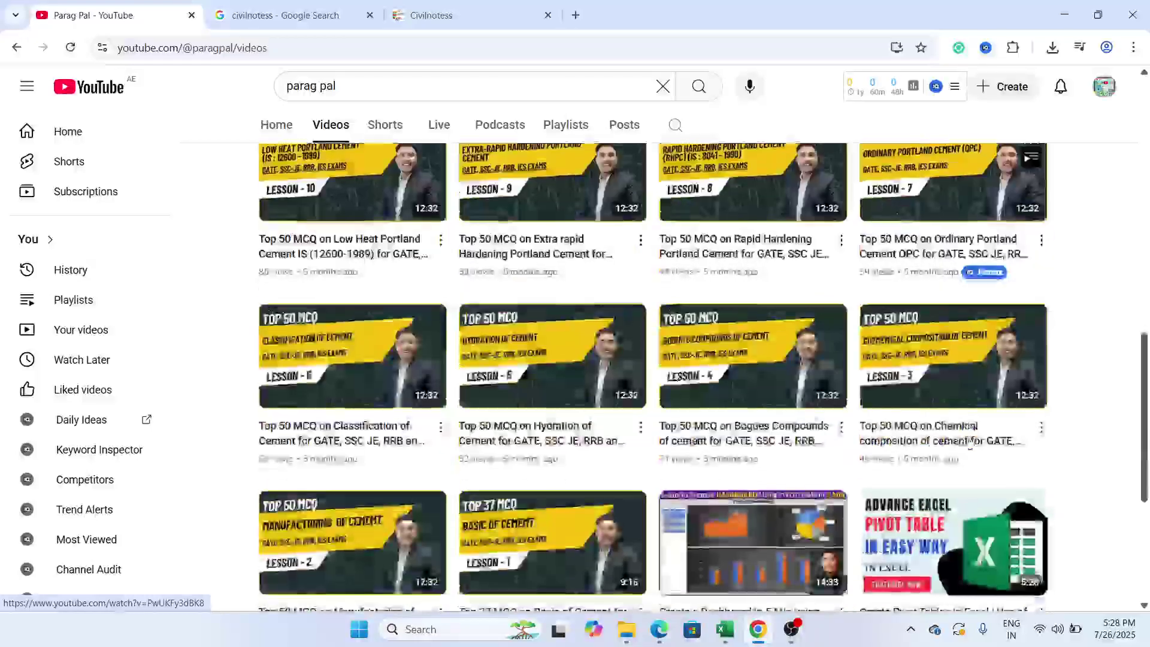
scroll(970, 442, "up", 10)
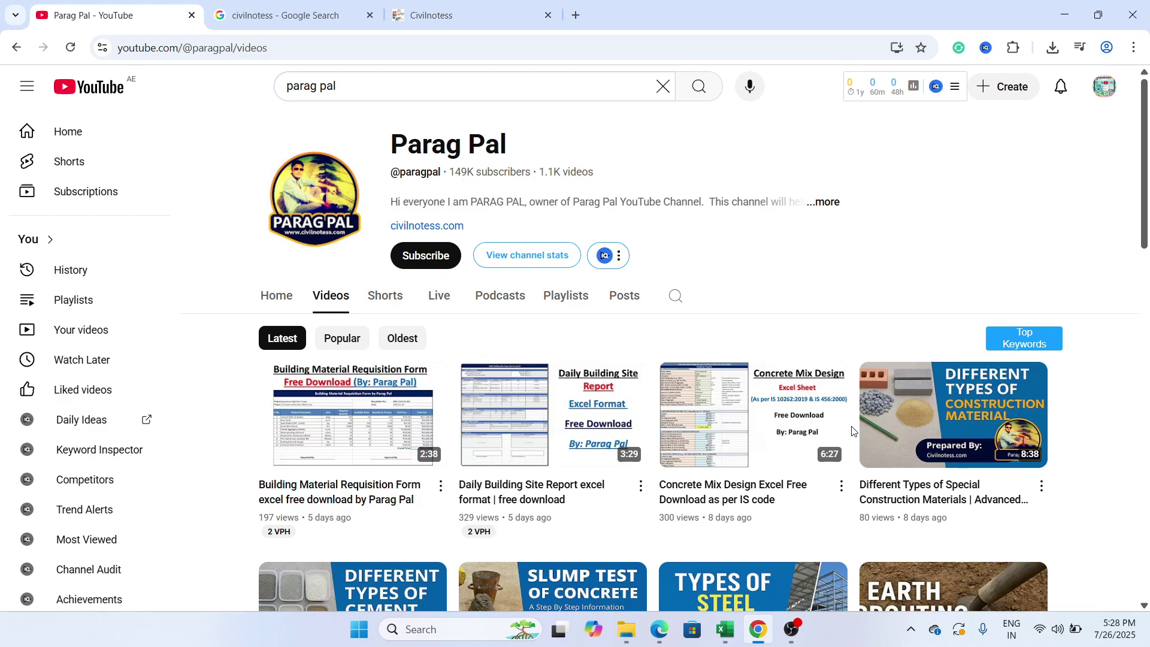
left_click(509, 12)
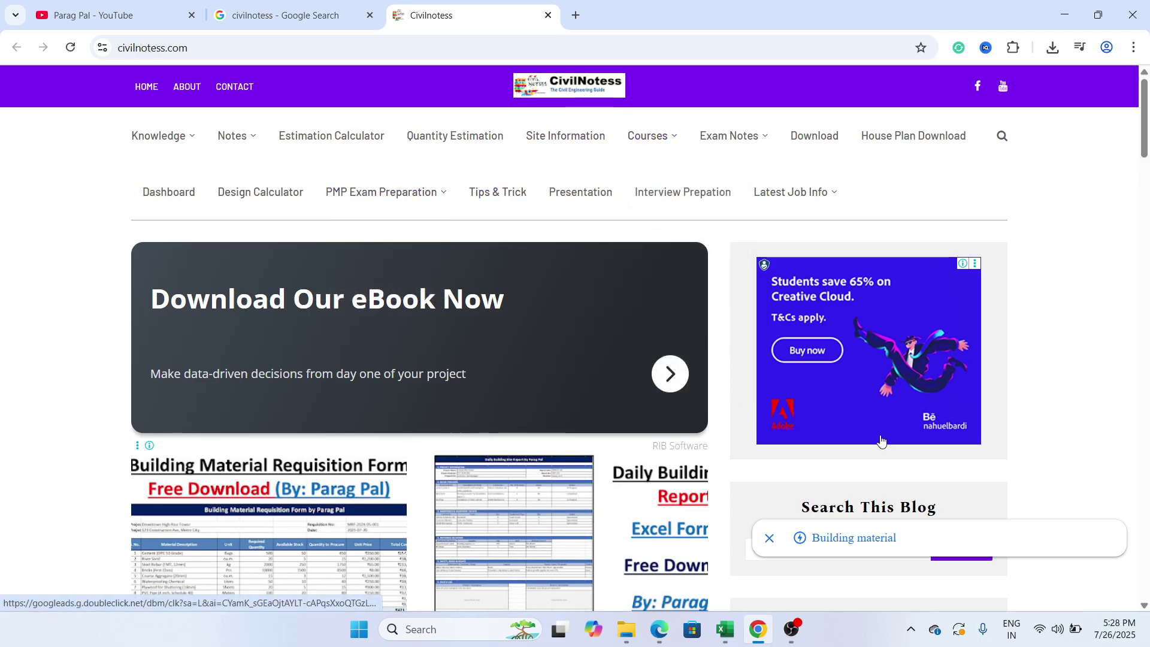
Browse the civilnotess.com articles, then minimize Chrome to return to the RCC Bridge Estimation workbook
scroll(671, 522, "down", 10)
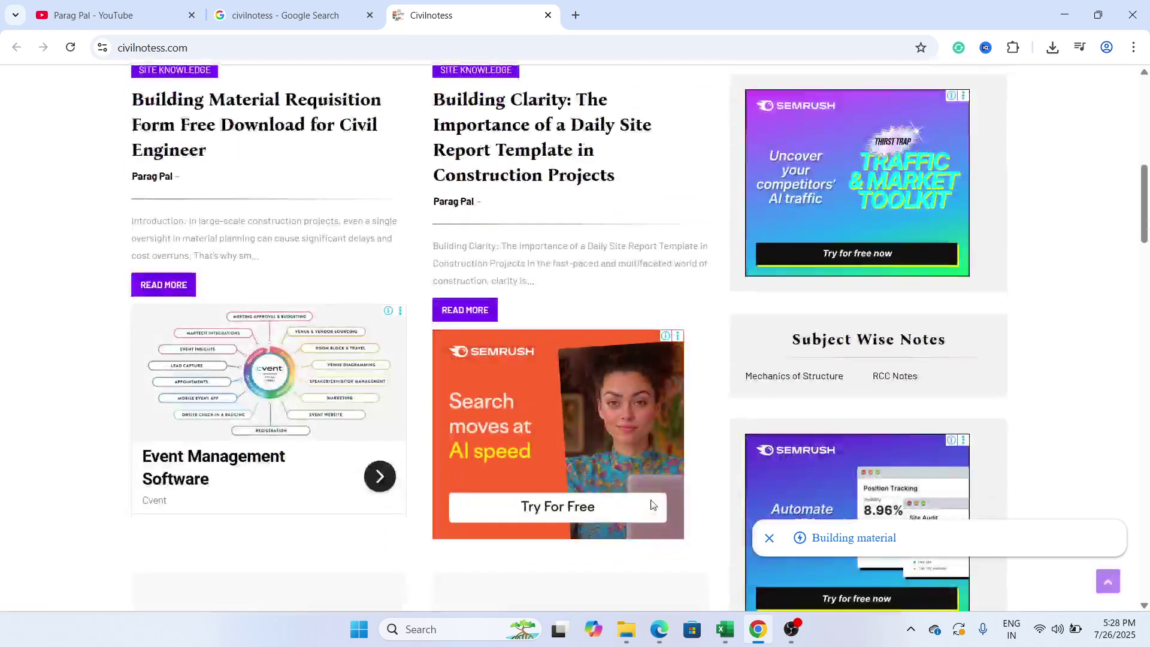
scroll(325, 467, "down", 10)
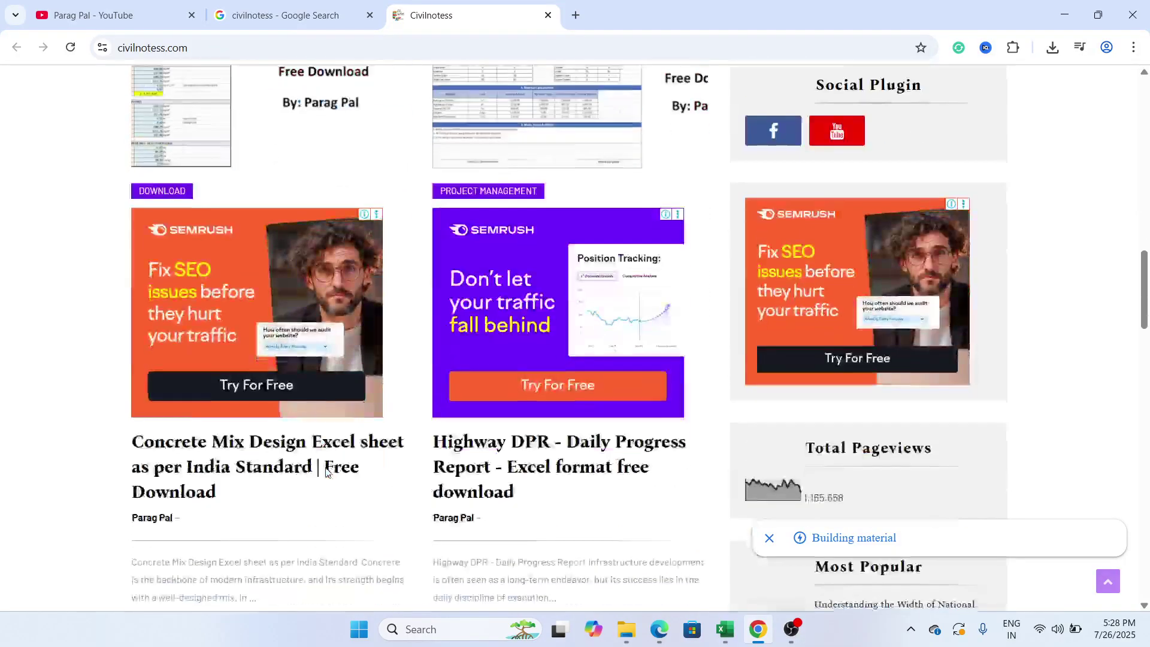
scroll(325, 467, "up", 10)
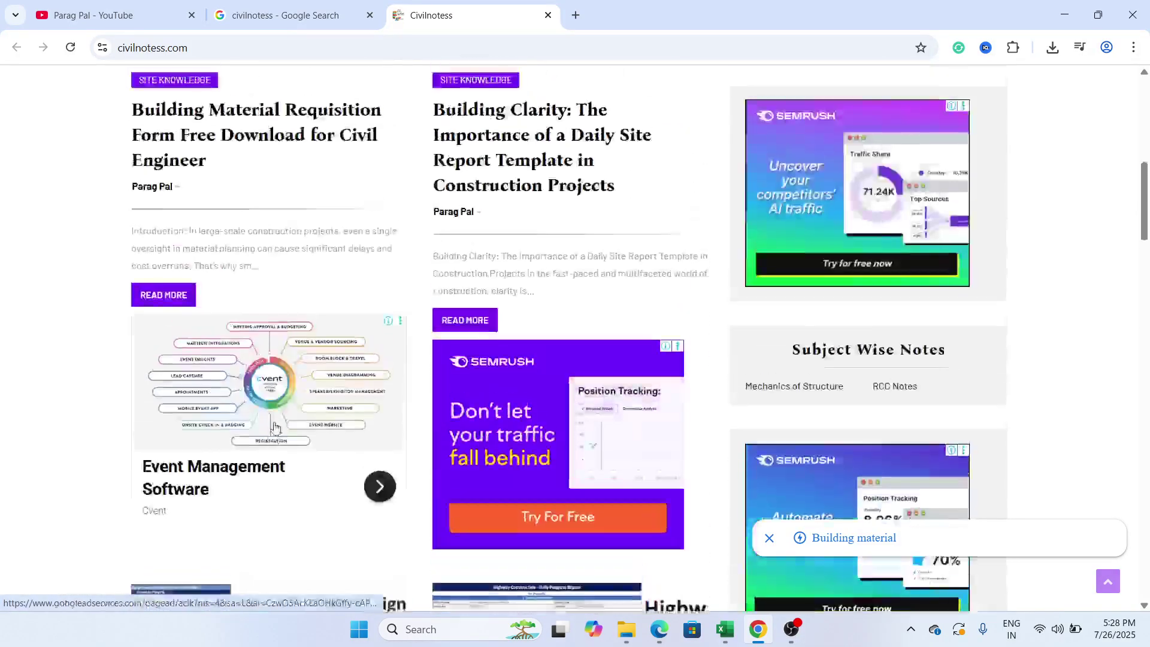
scroll(275, 427, "up", 10)
mouse_move(253, 116)
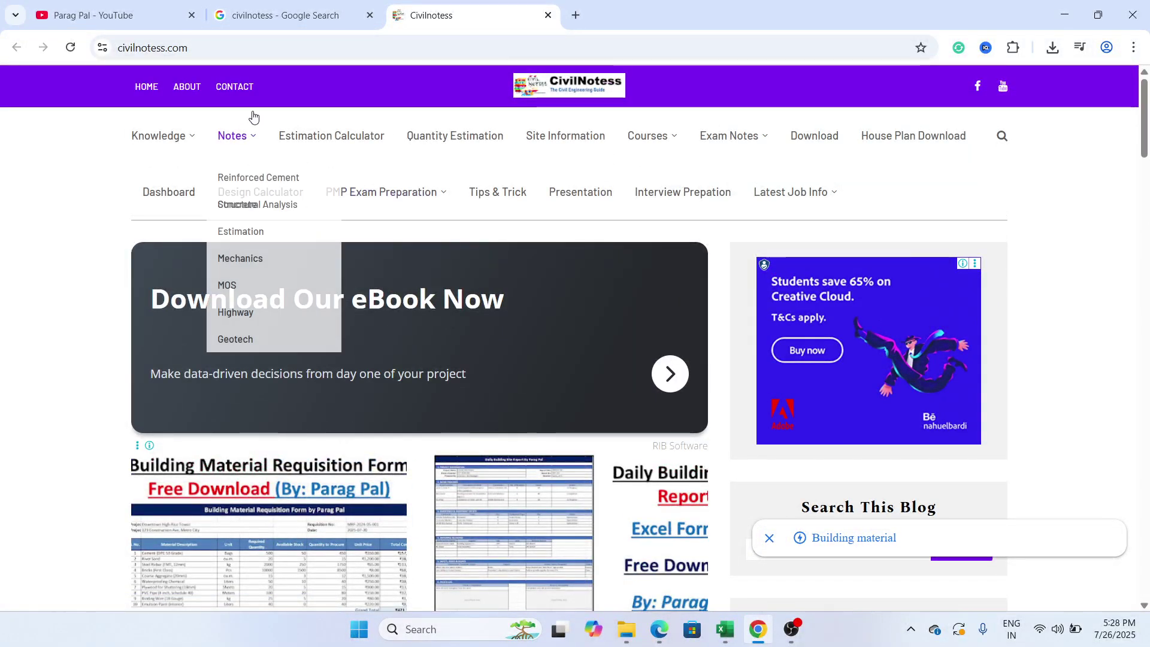
left_click(1065, 15)
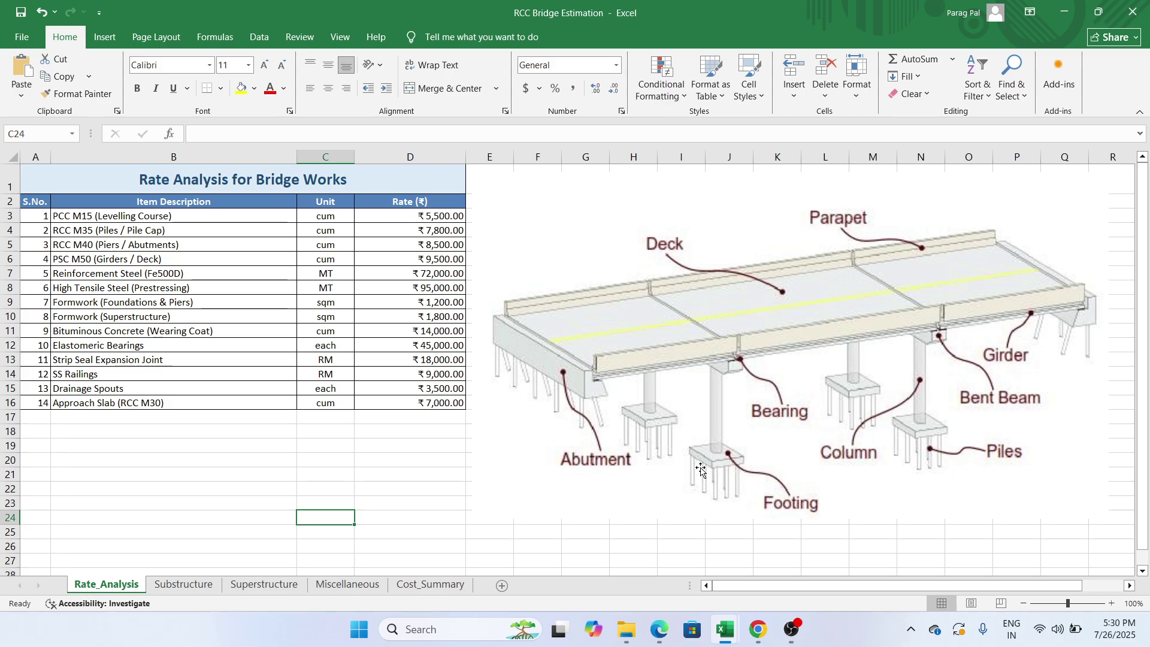
left_click(377, 473)
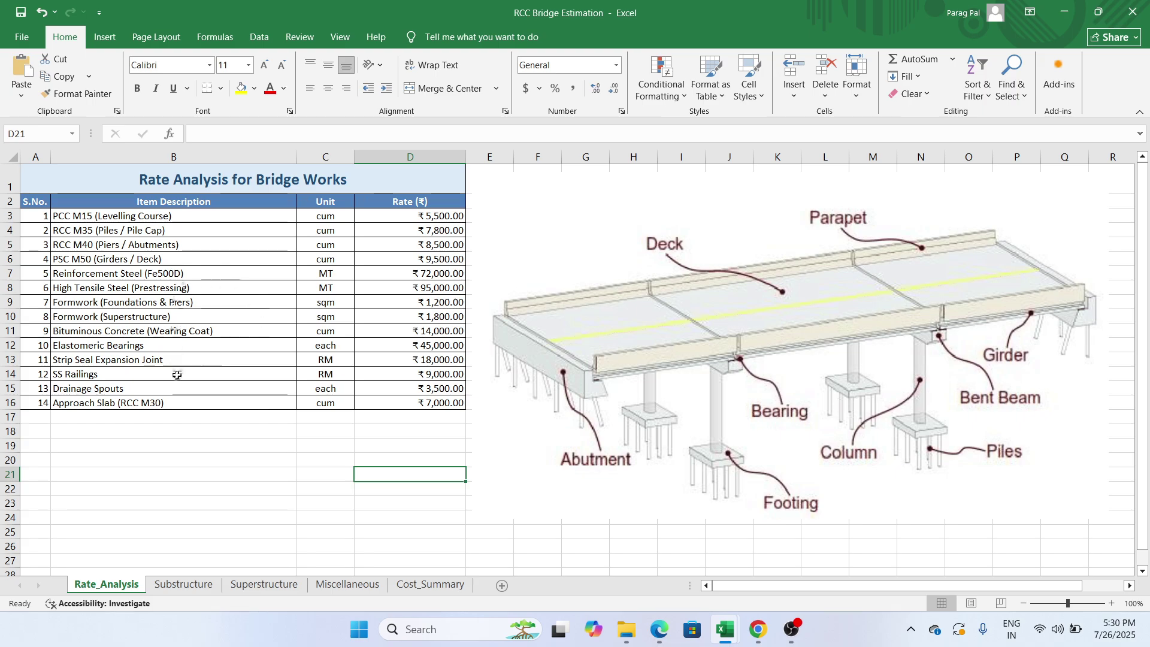
left_click_drag(419, 217, 417, 406)
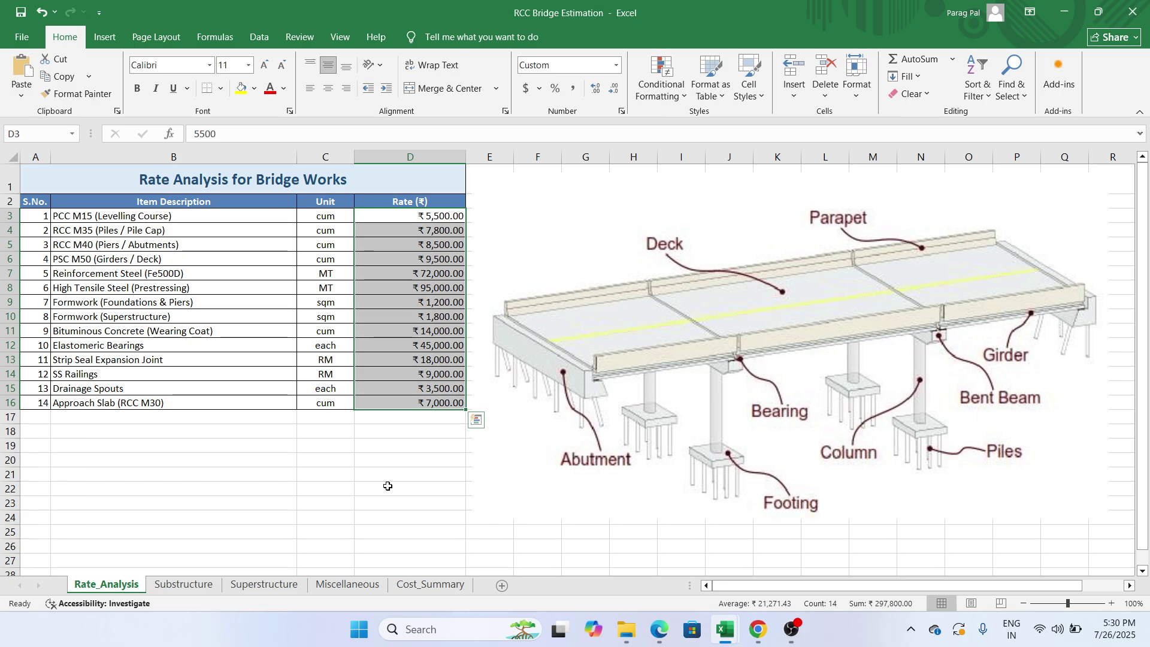
left_click(368, 217)
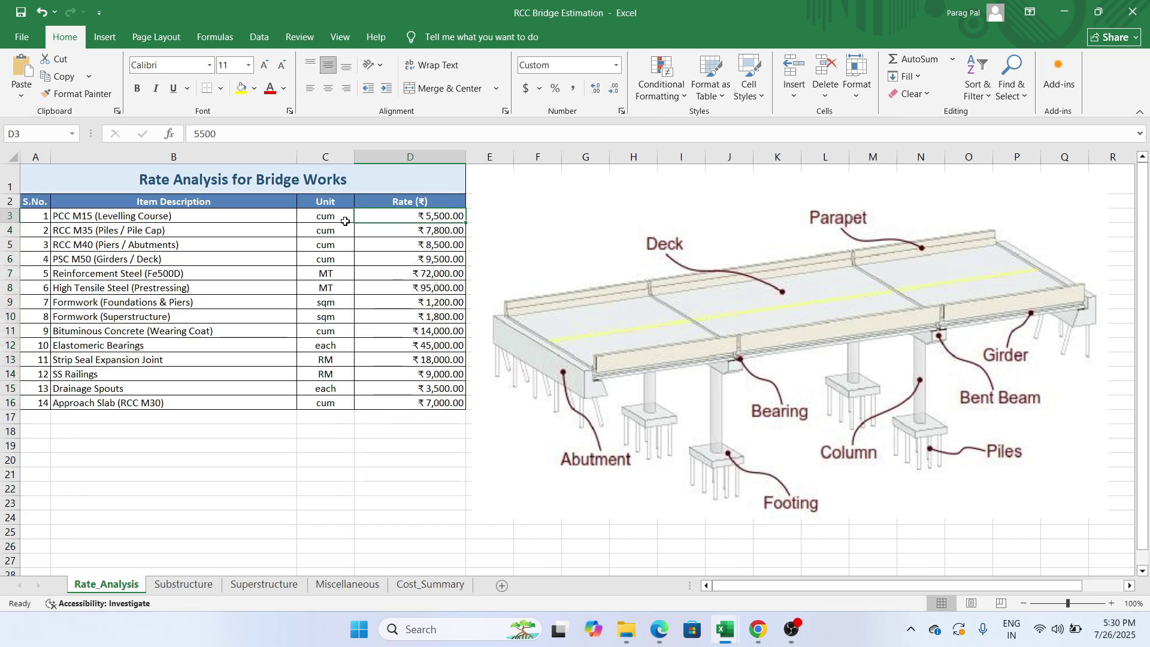
left_click(99, 217)
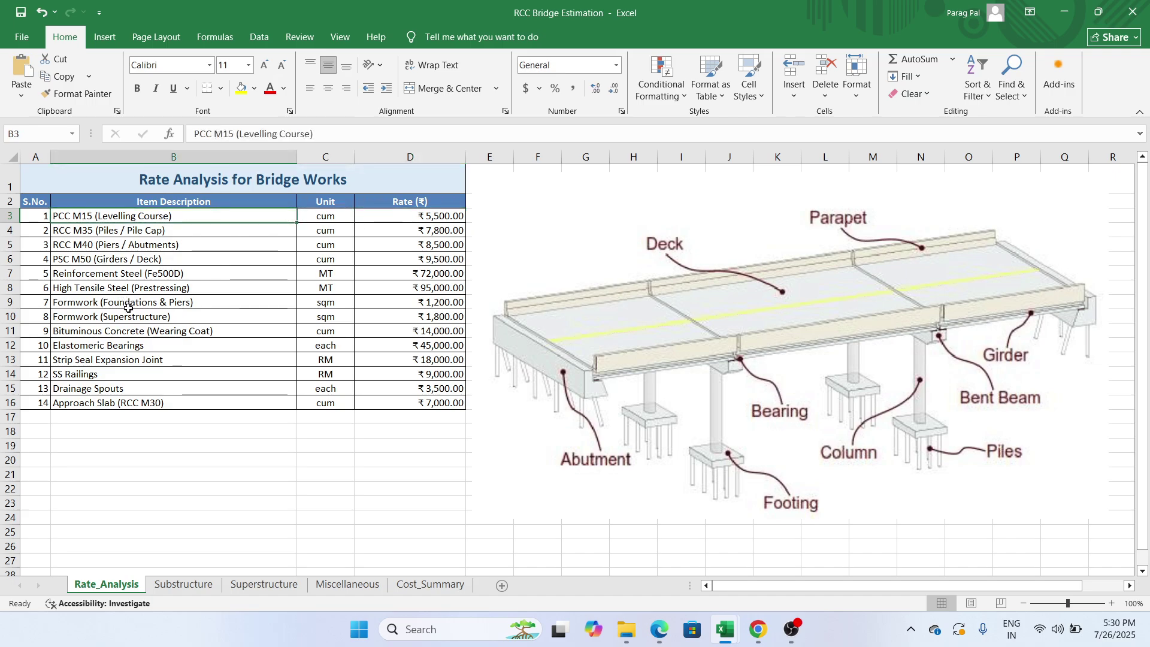
left_click(93, 233)
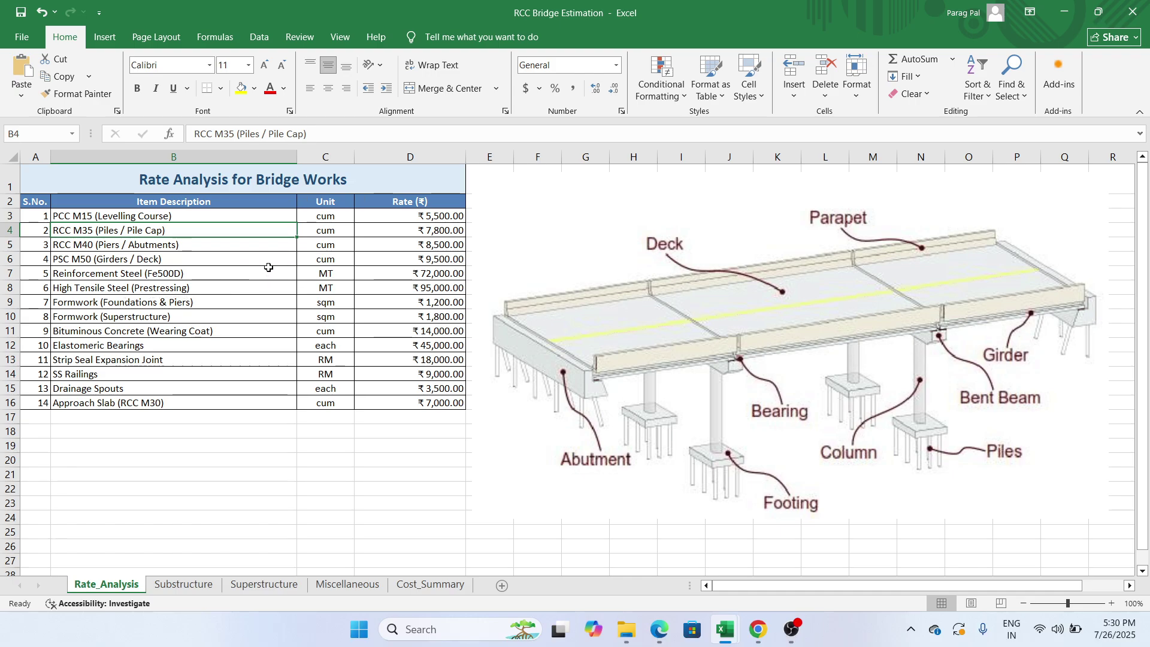
left_click(422, 226)
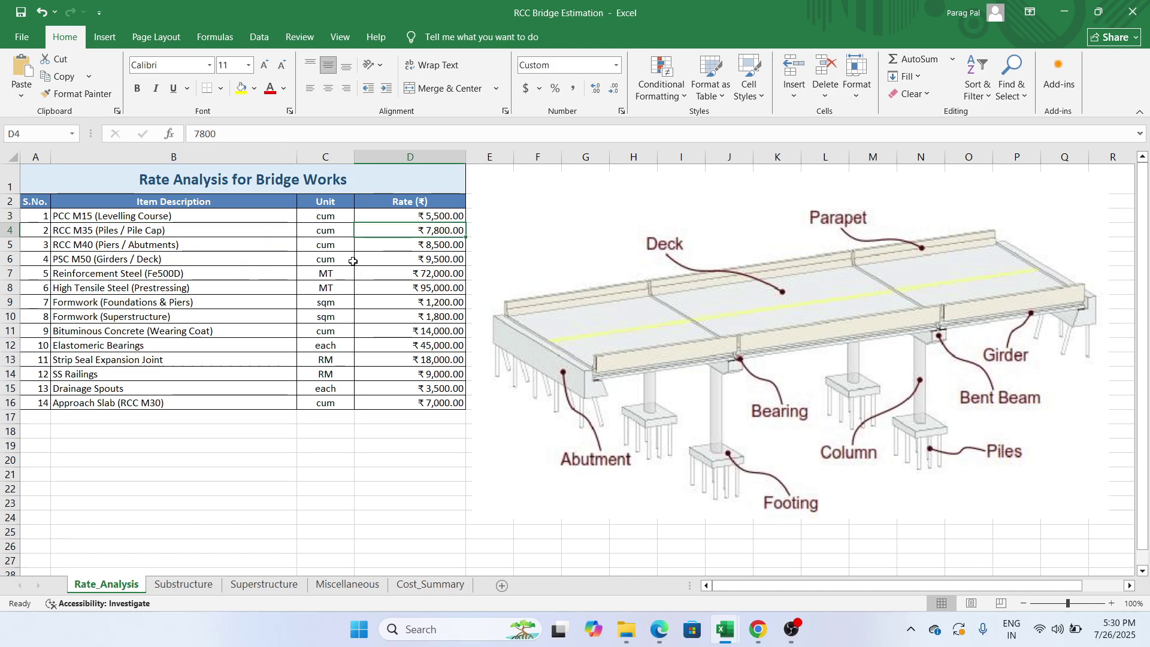
left_click(149, 276)
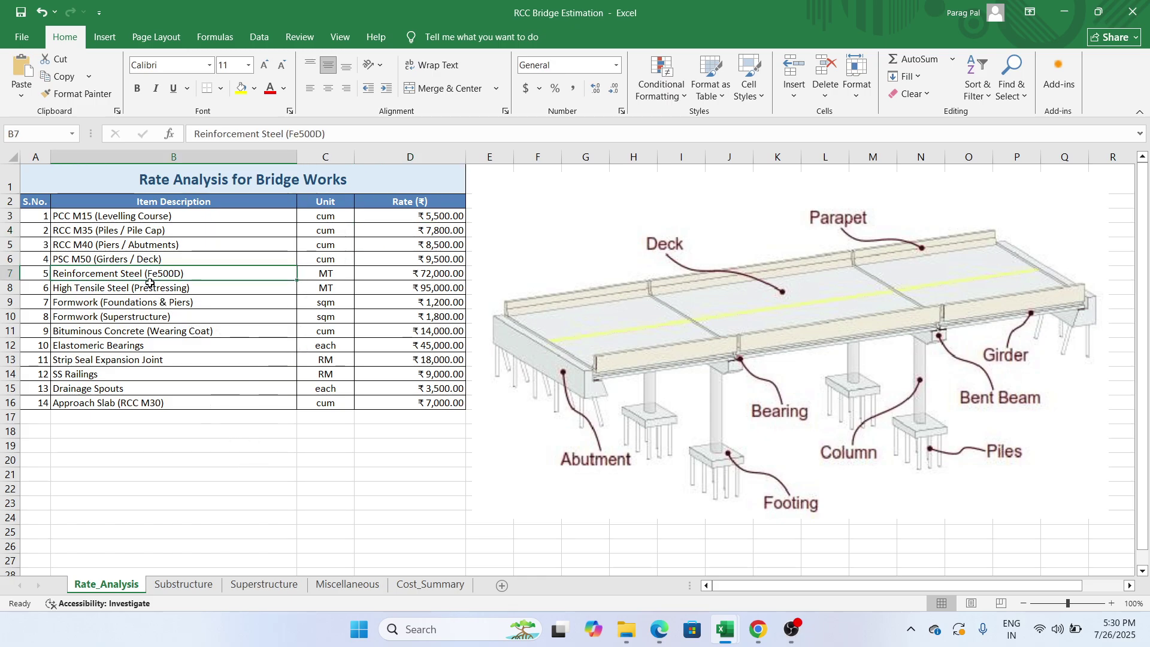
left_click(312, 274)
left_click(406, 278)
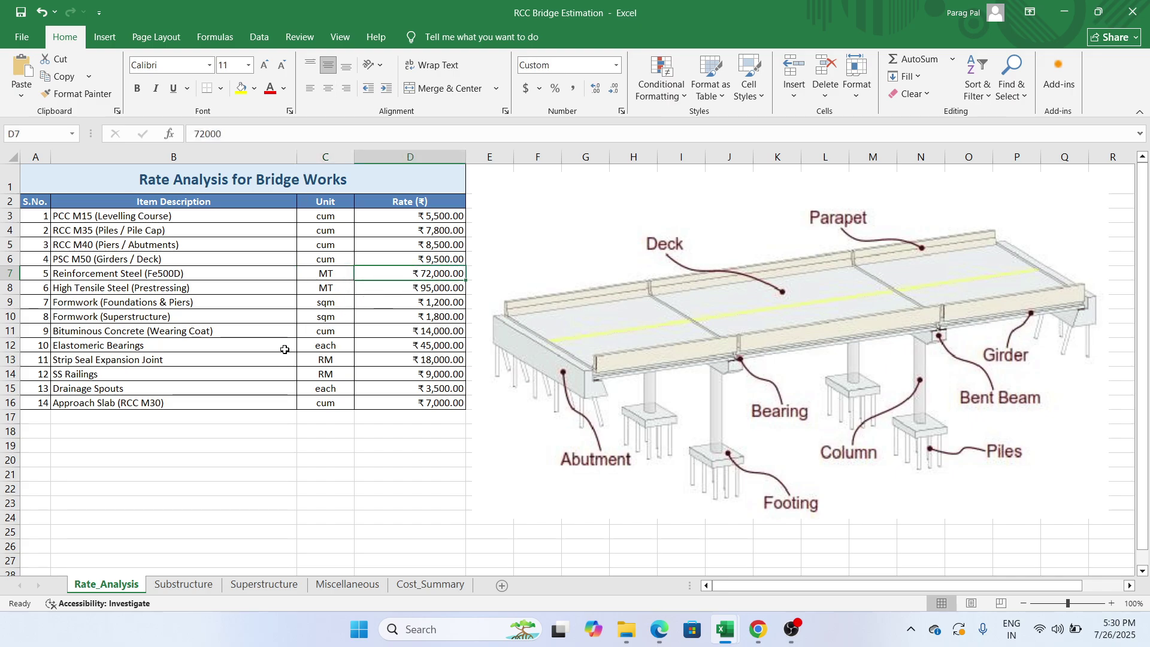
left_click(168, 402)
left_click_drag(90, 218, 91, 403)
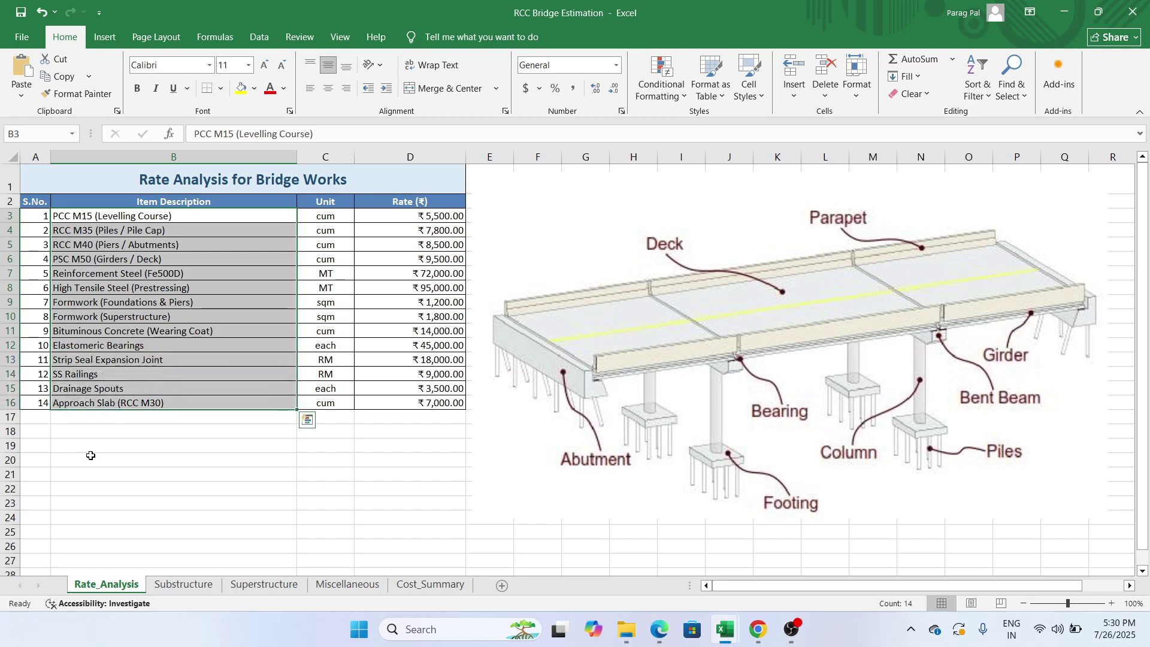
left_click(88, 457)
left_click(112, 414)
key("Up")
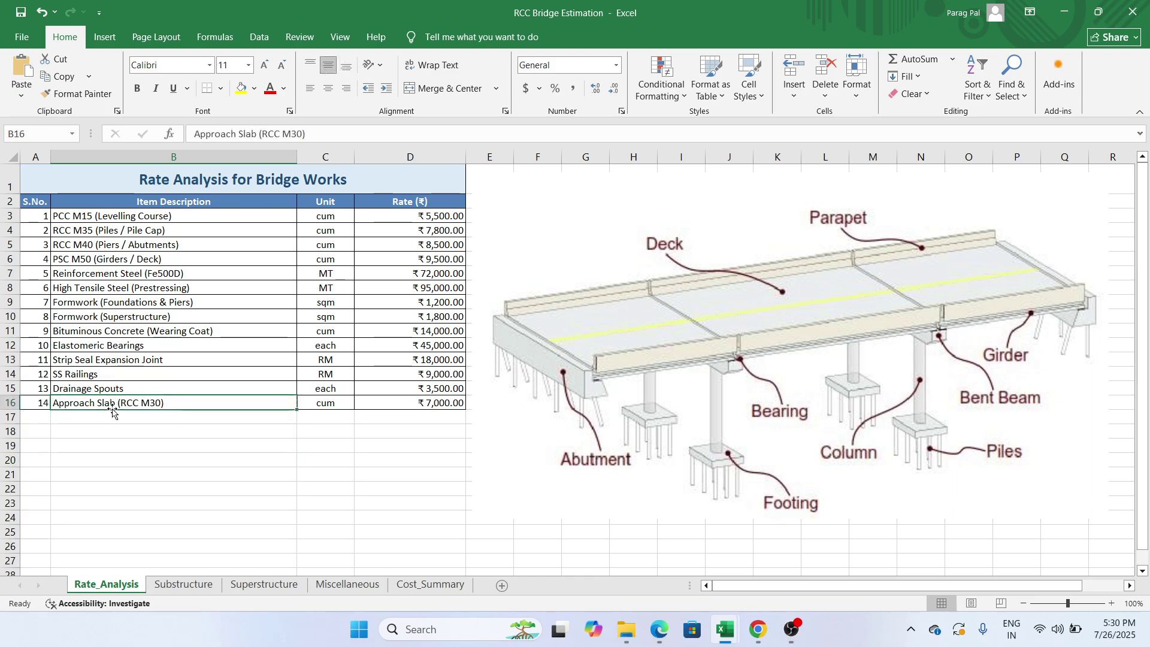
left_click_drag(427, 220, 429, 405)
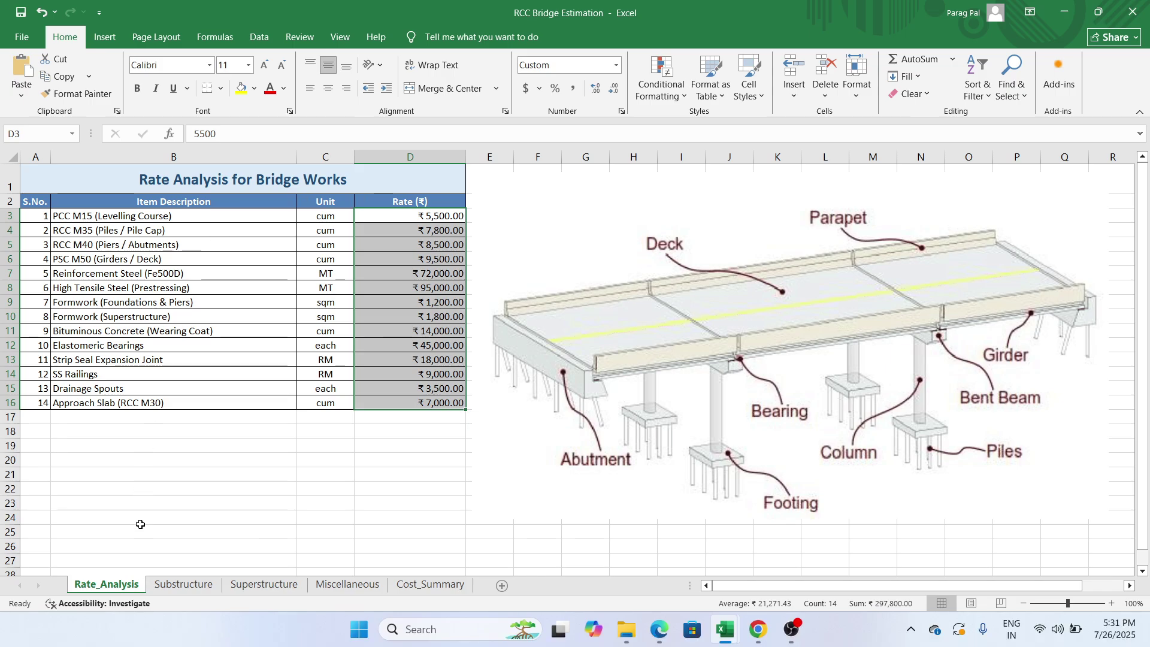
left_click(171, 586)
left_click(172, 535)
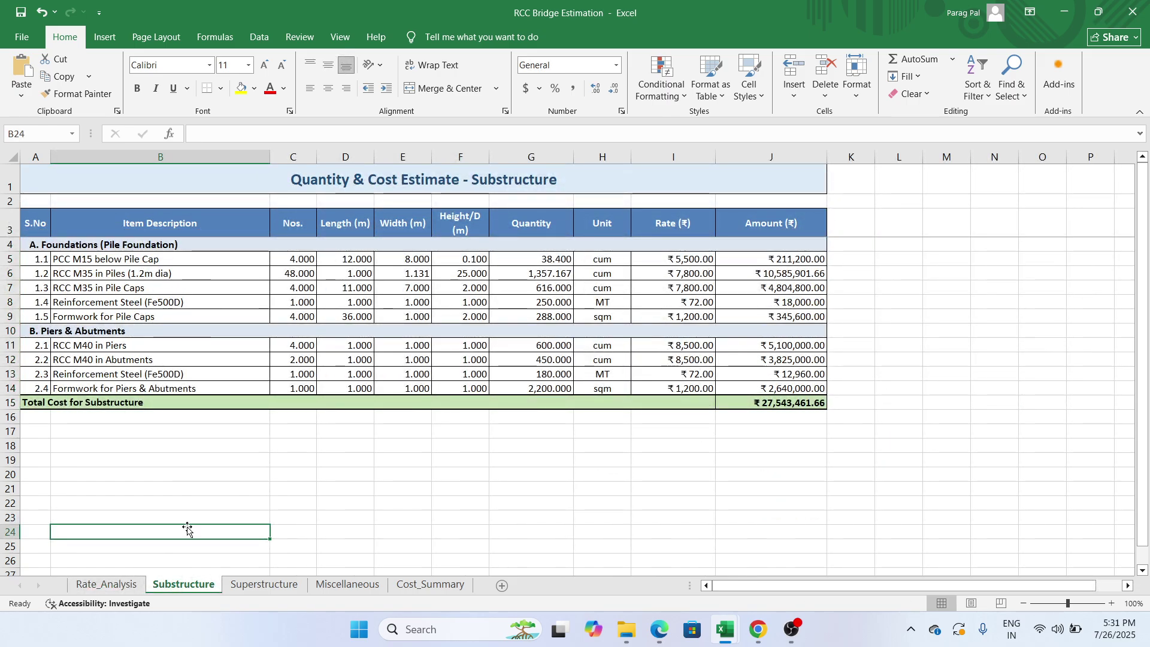
left_click(111, 245)
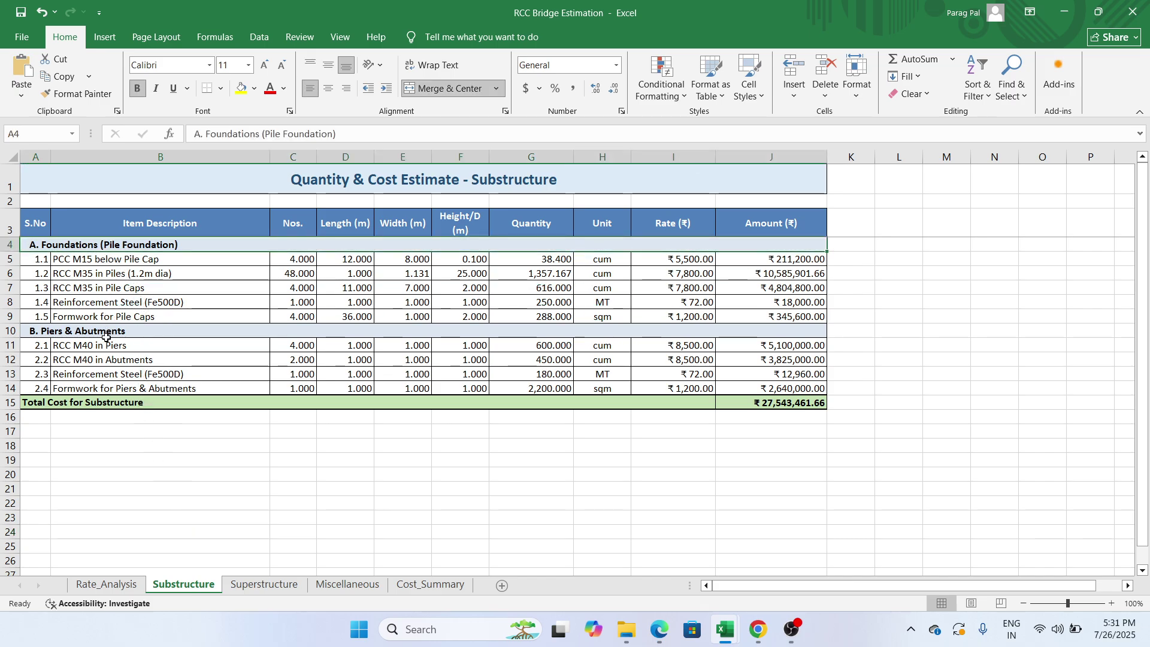
left_click(106, 333)
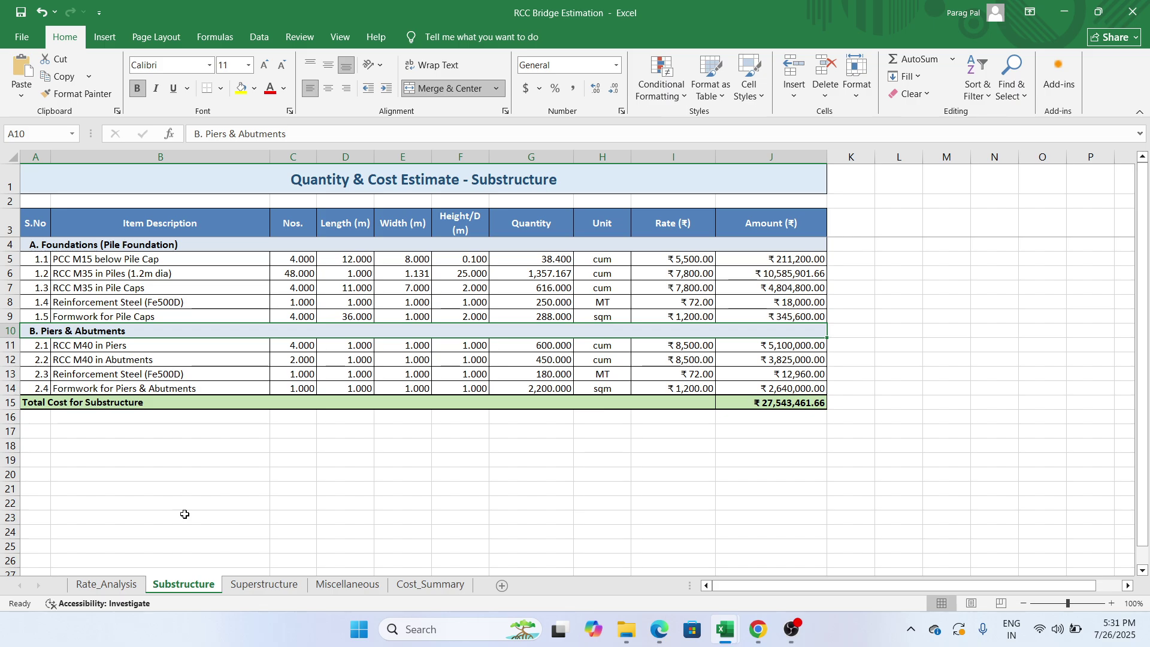
left_click(129, 247)
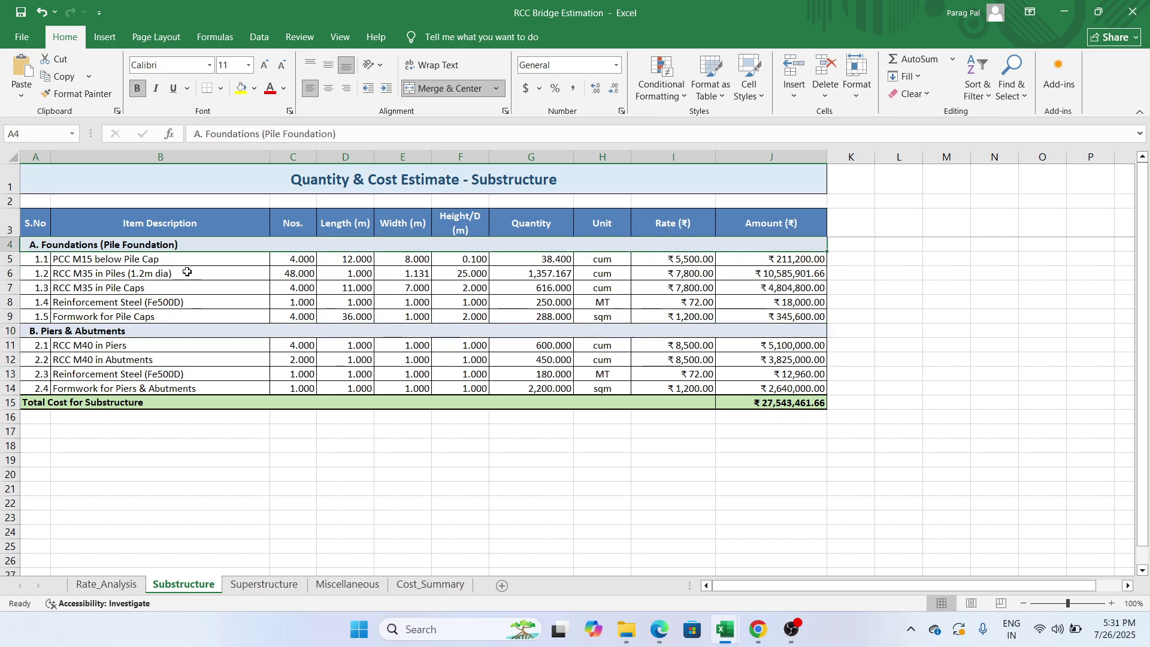
left_click_drag(154, 300, 96, 317)
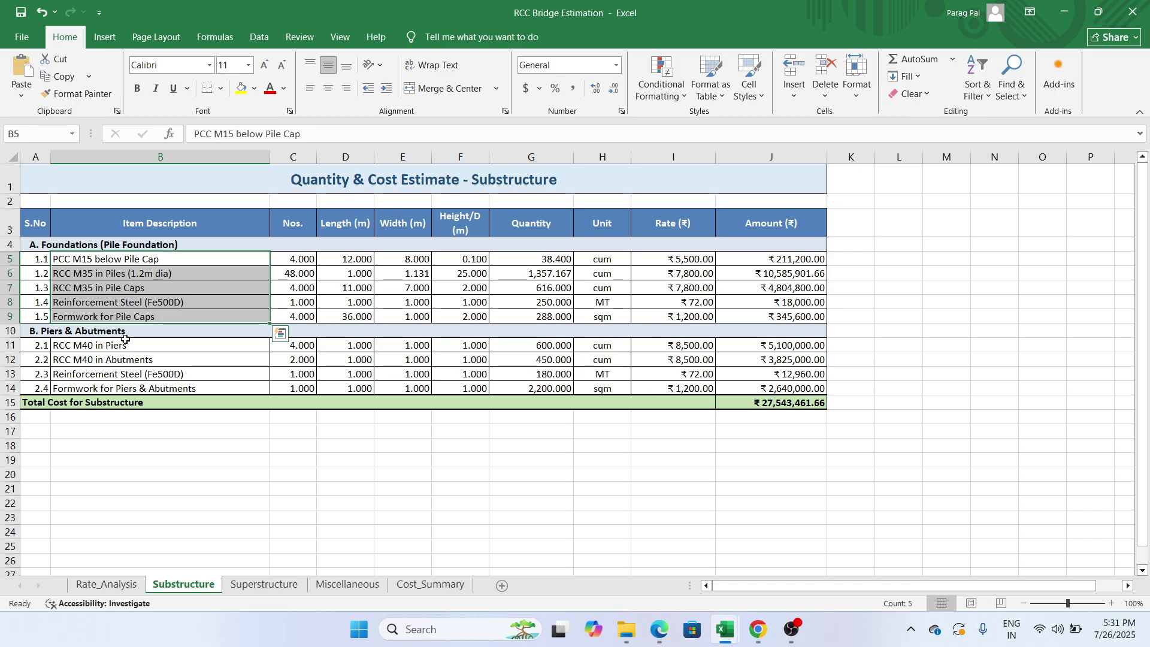
left_click(303, 260)
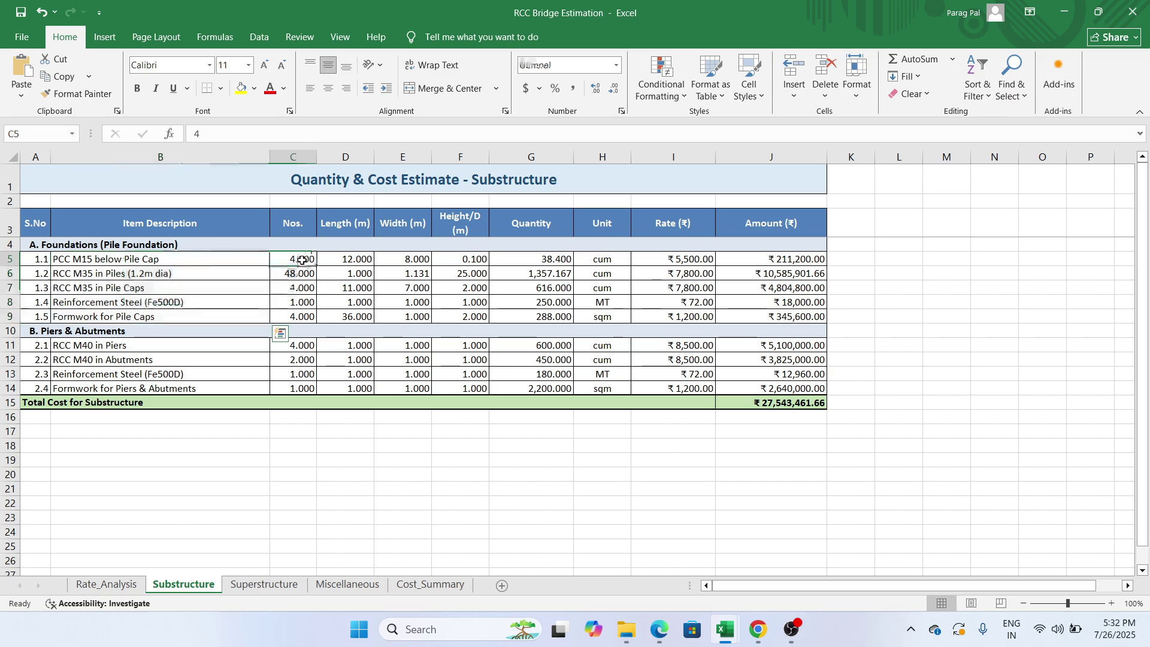
left_click(301, 274)
left_click(301, 289)
left_click(300, 303)
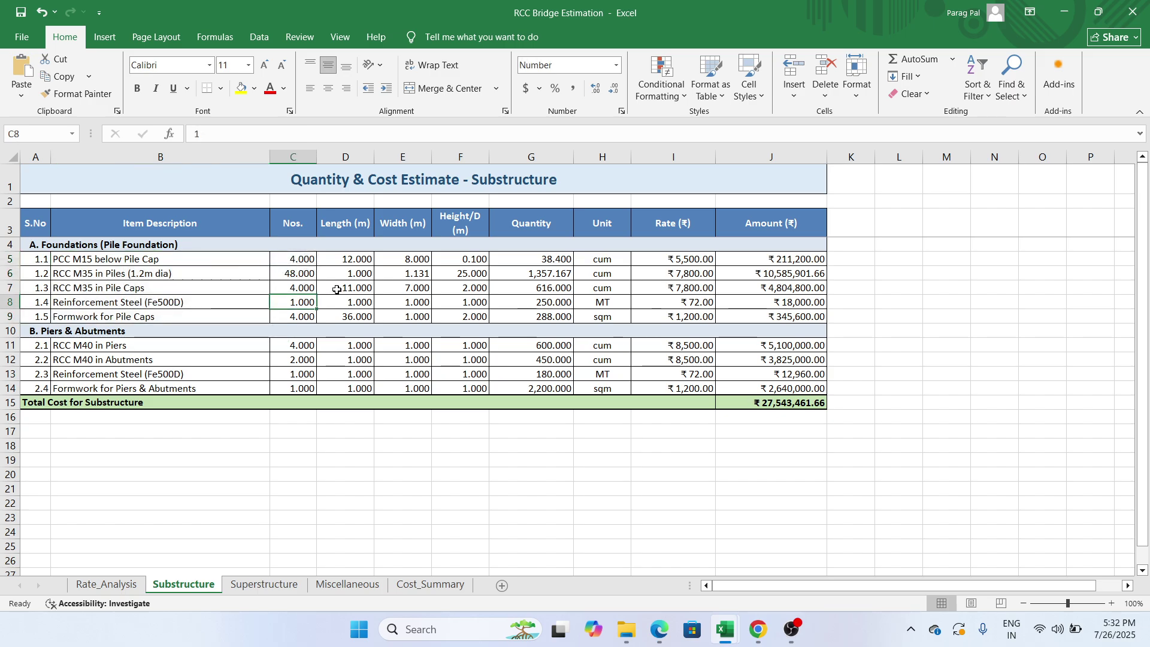
left_click_drag(351, 259, 350, 324)
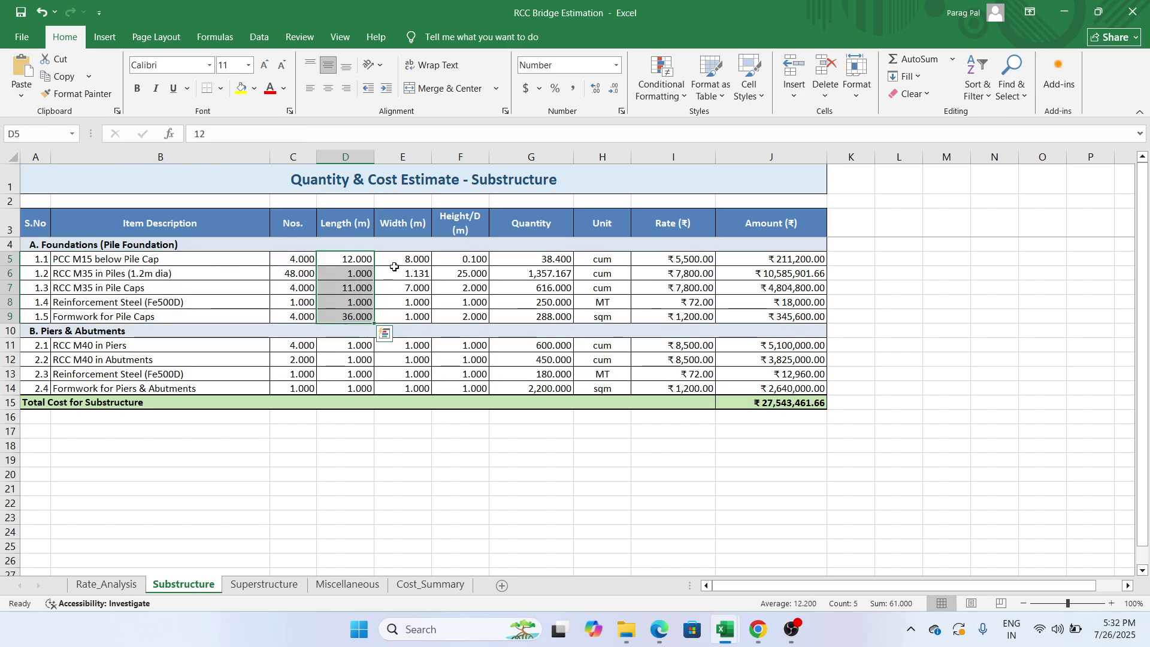
left_click_drag(403, 260, 401, 316)
left_click_drag(459, 260, 461, 317)
left_click(541, 273)
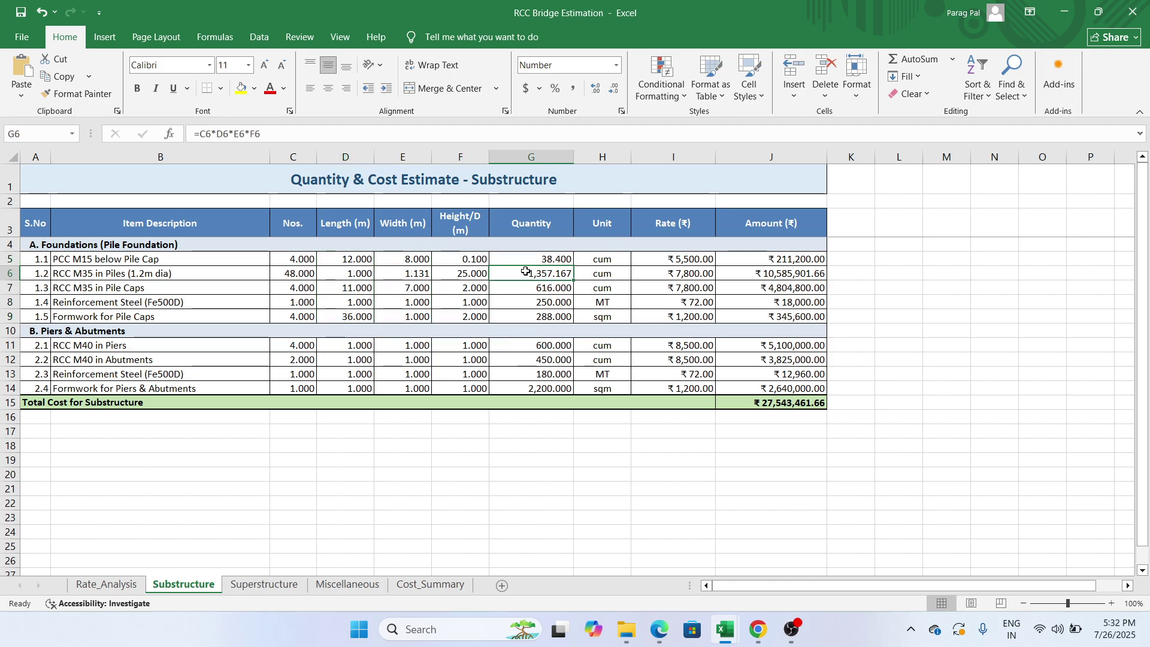
left_click(604, 273)
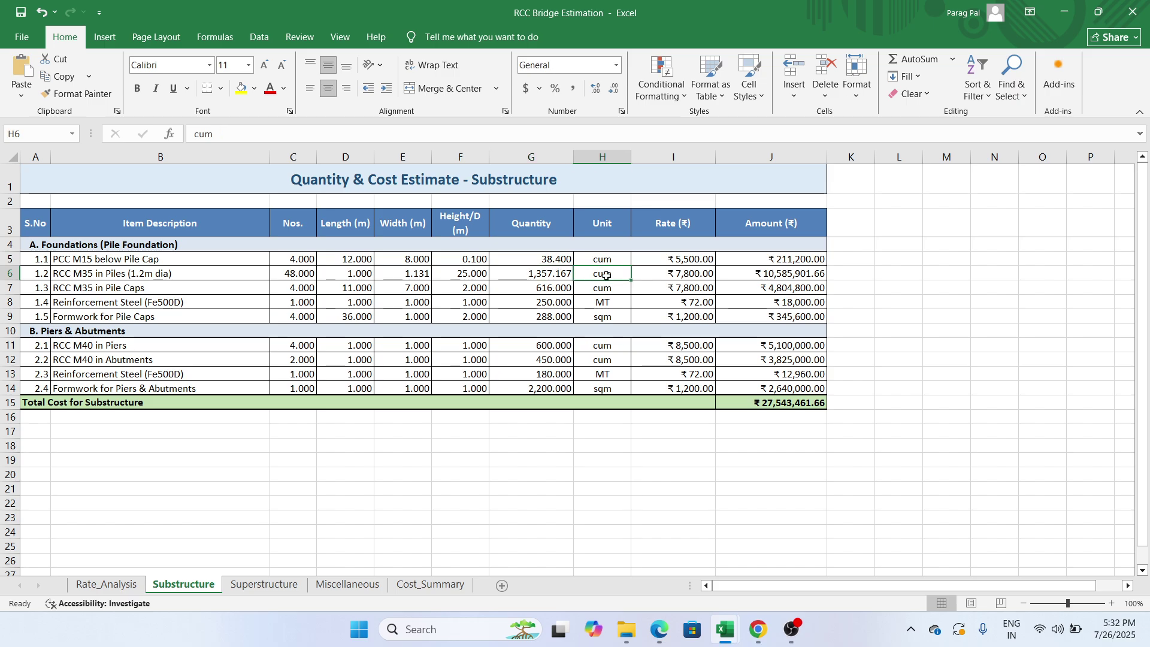
left_click(690, 277)
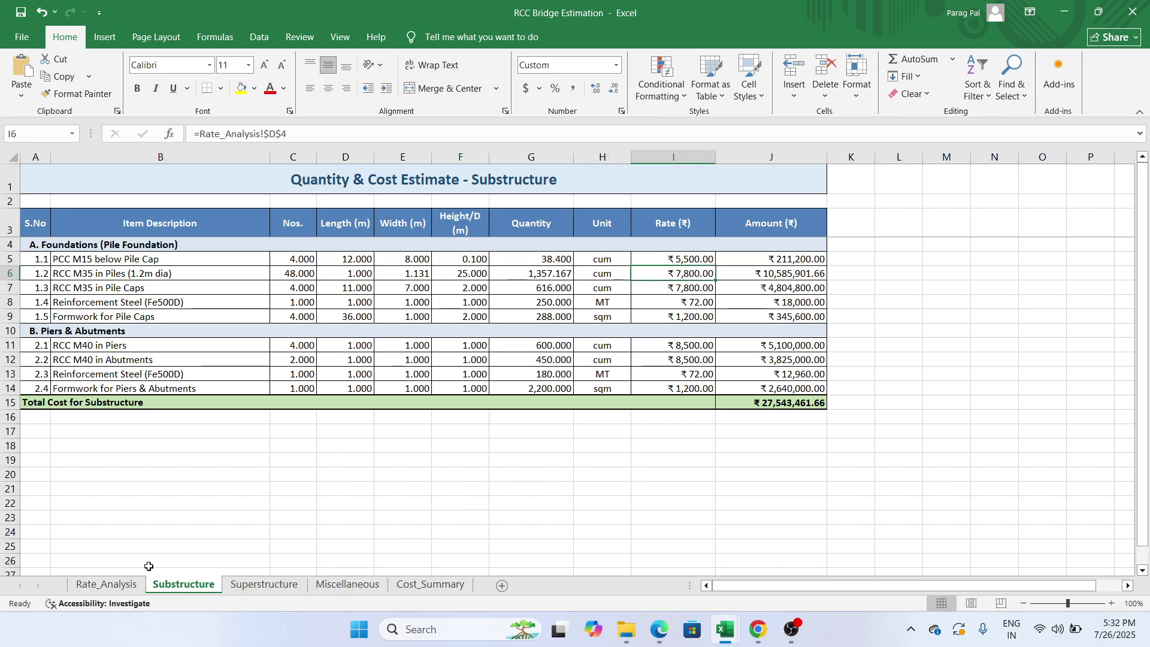
left_click(541, 274)
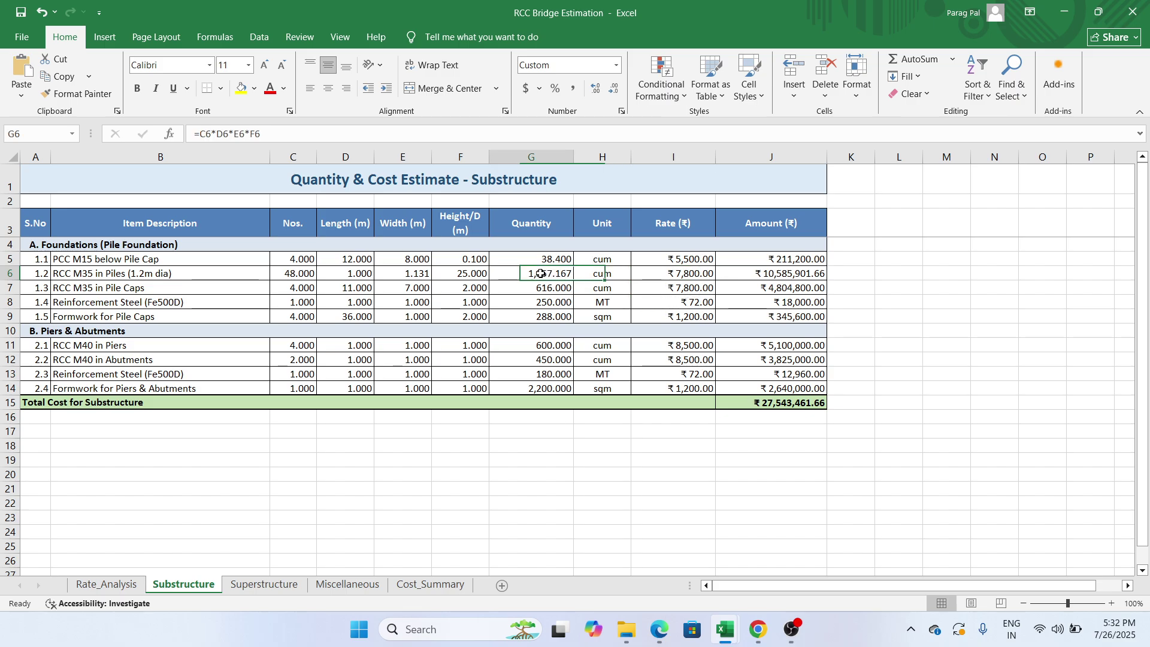
left_click(690, 273)
left_click(748, 275)
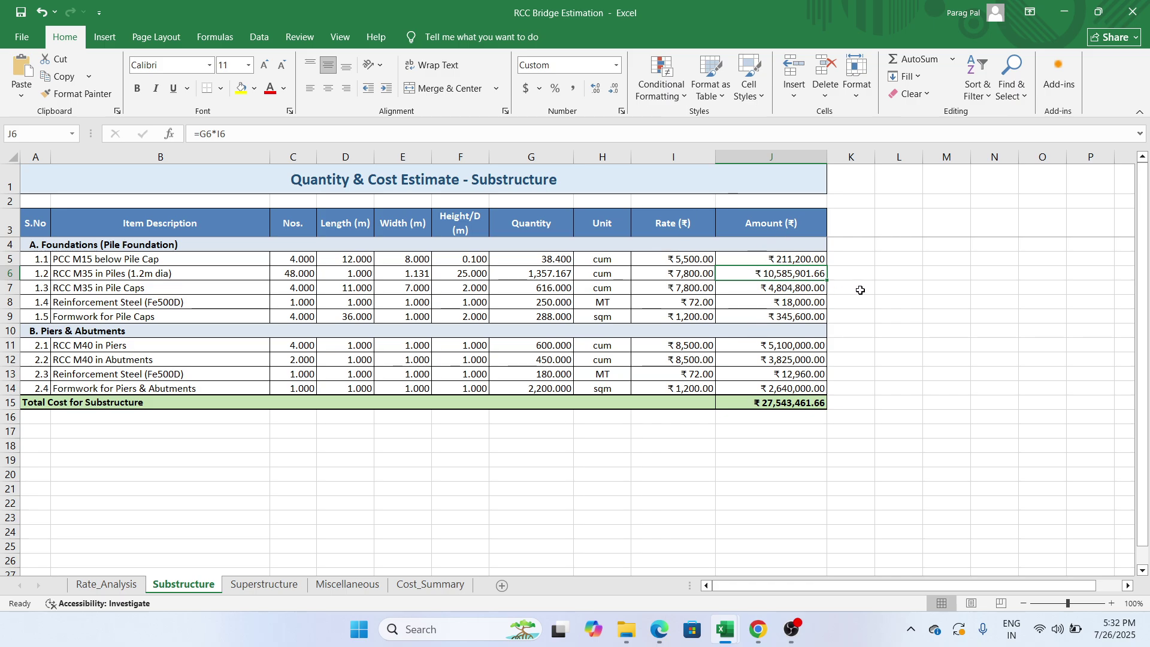
Enter =SUM(J5:J9) in K10 to subtotal the pile foundation amounts as ₹15,965,501.66
left_click(846, 328)
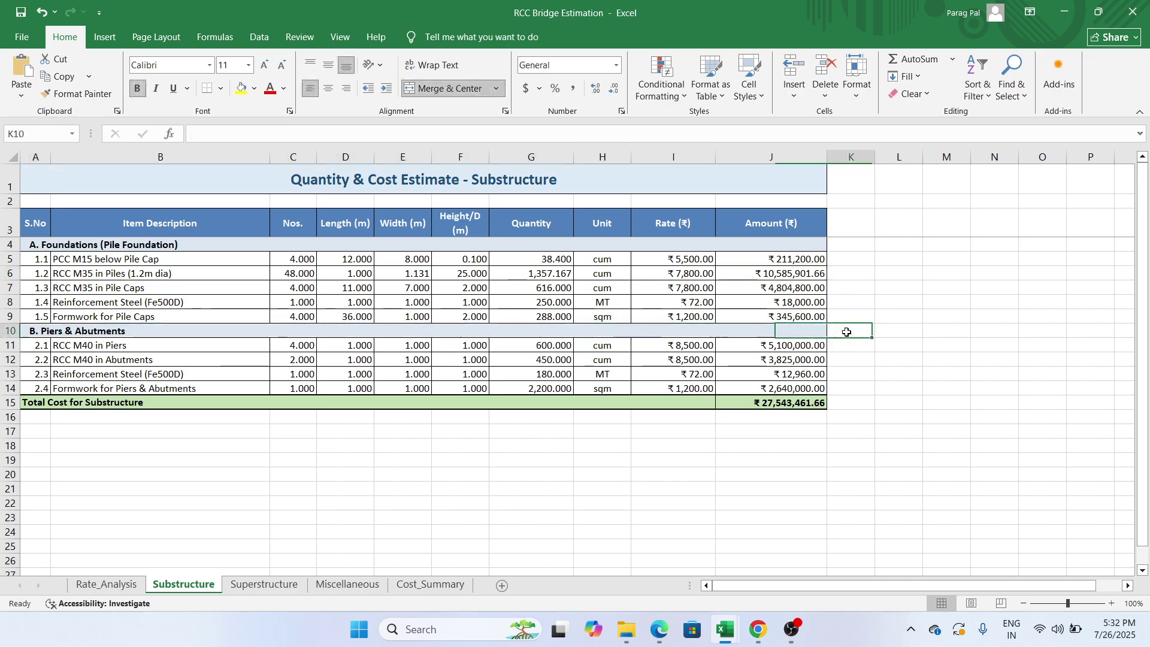
type("=sum(")
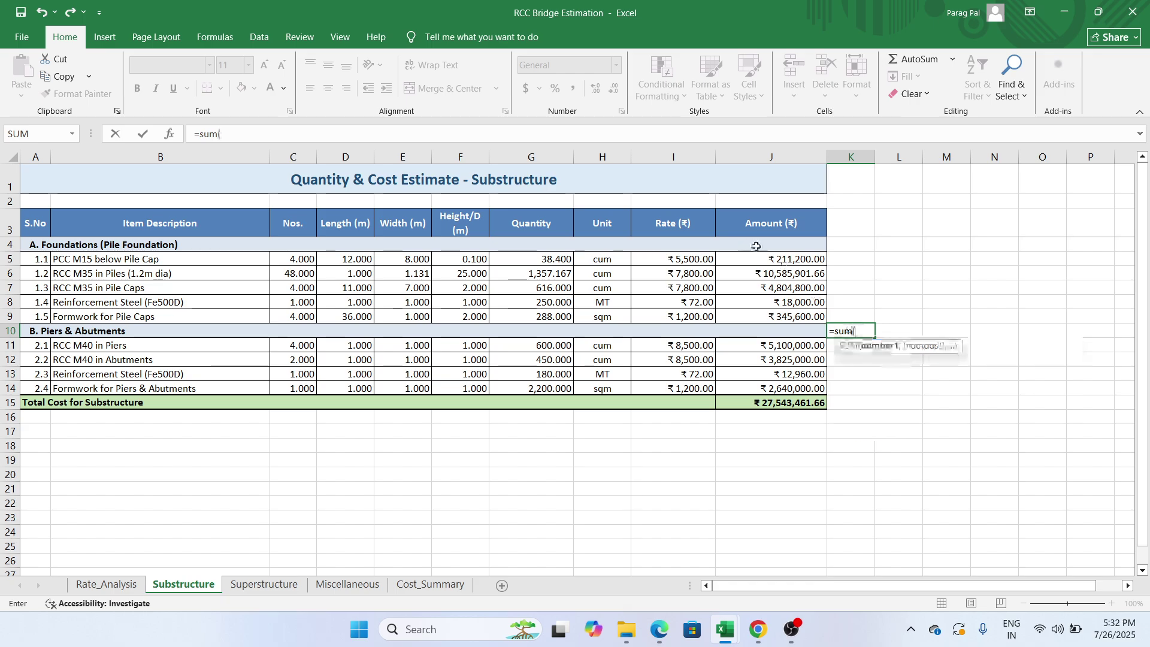
left_click_drag(789, 316, 789, 260)
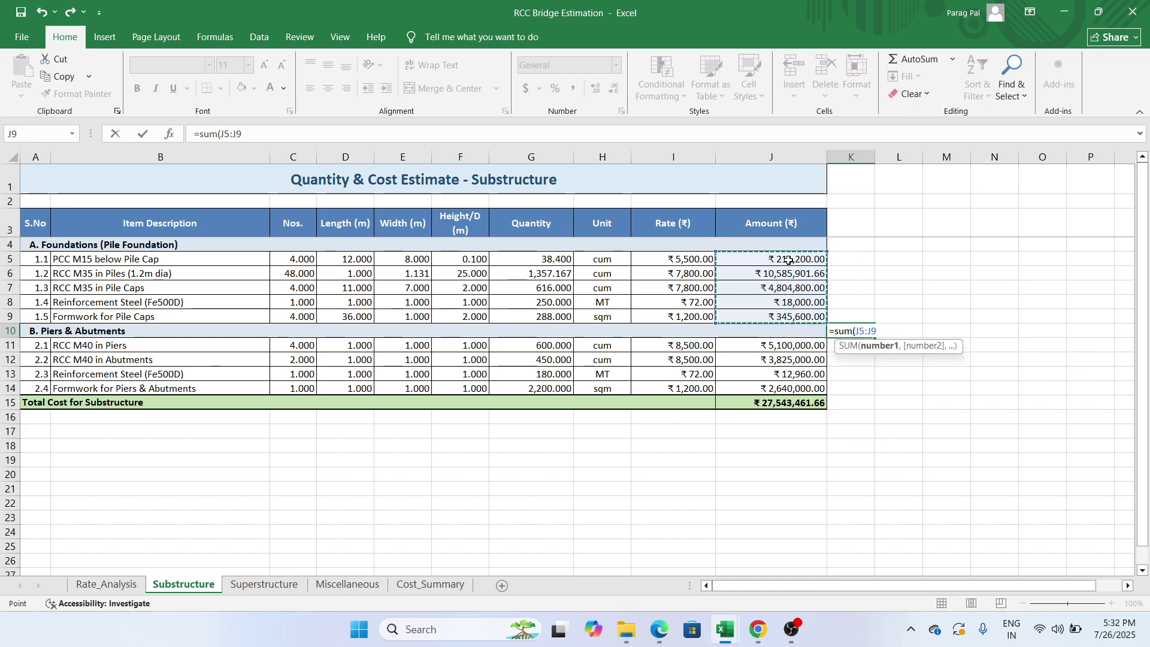
type(")")
key("Return")
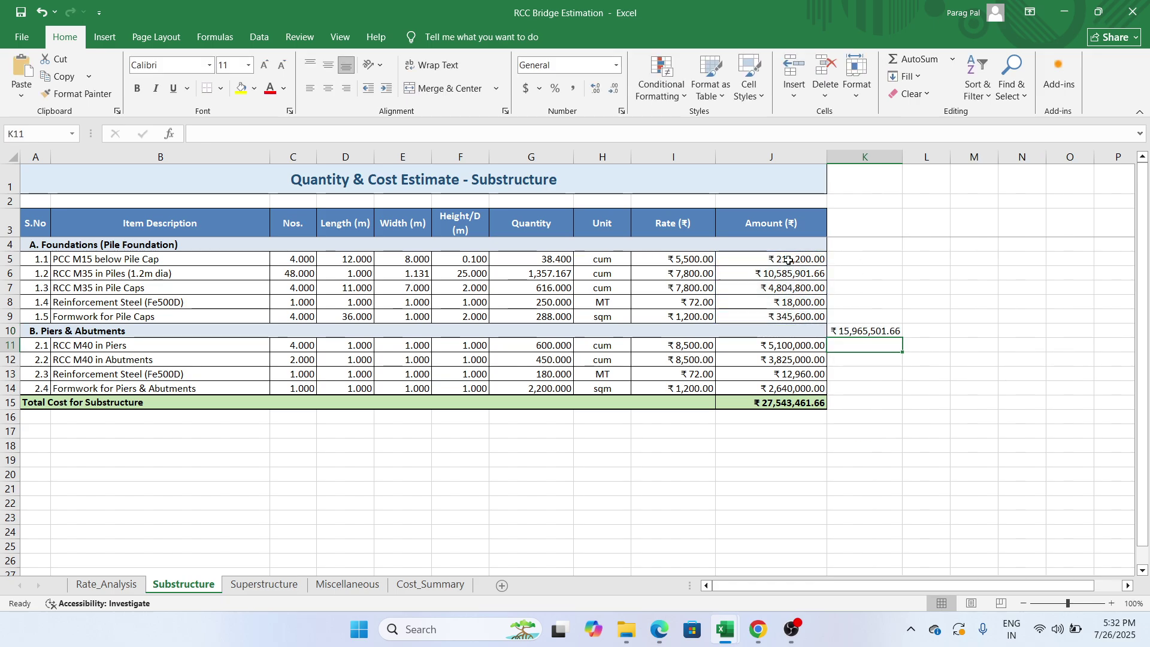
left_click(863, 335)
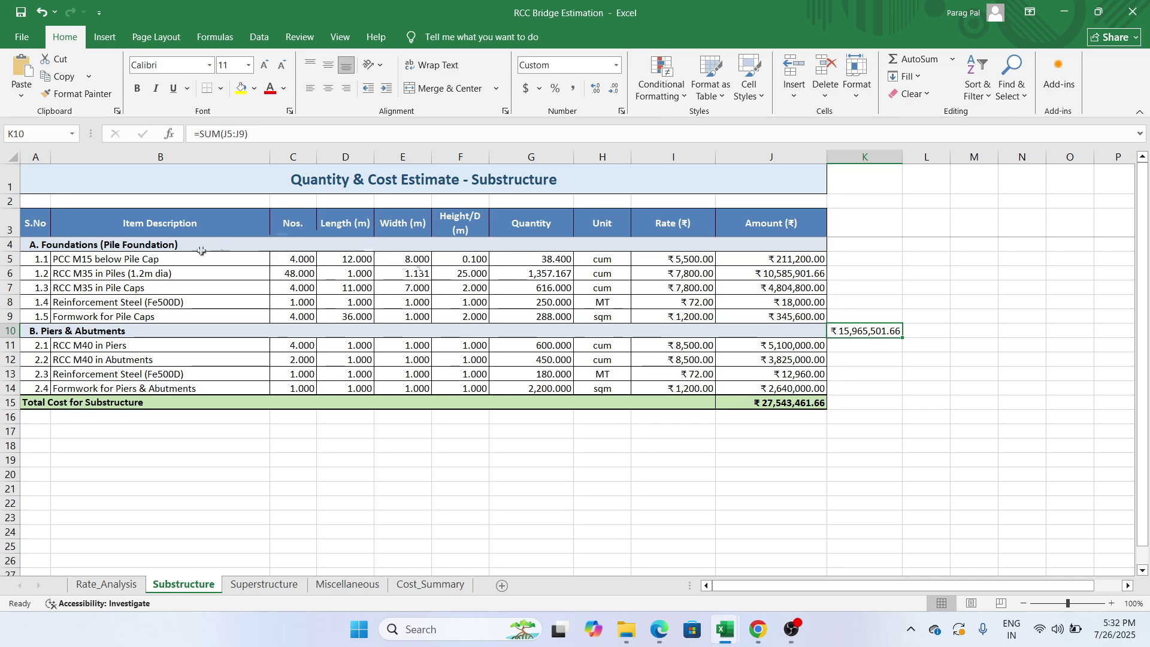
Review the piers, abutments and reinforcement item rows 5 to 13 of the Substructure table
left_click(779, 441)
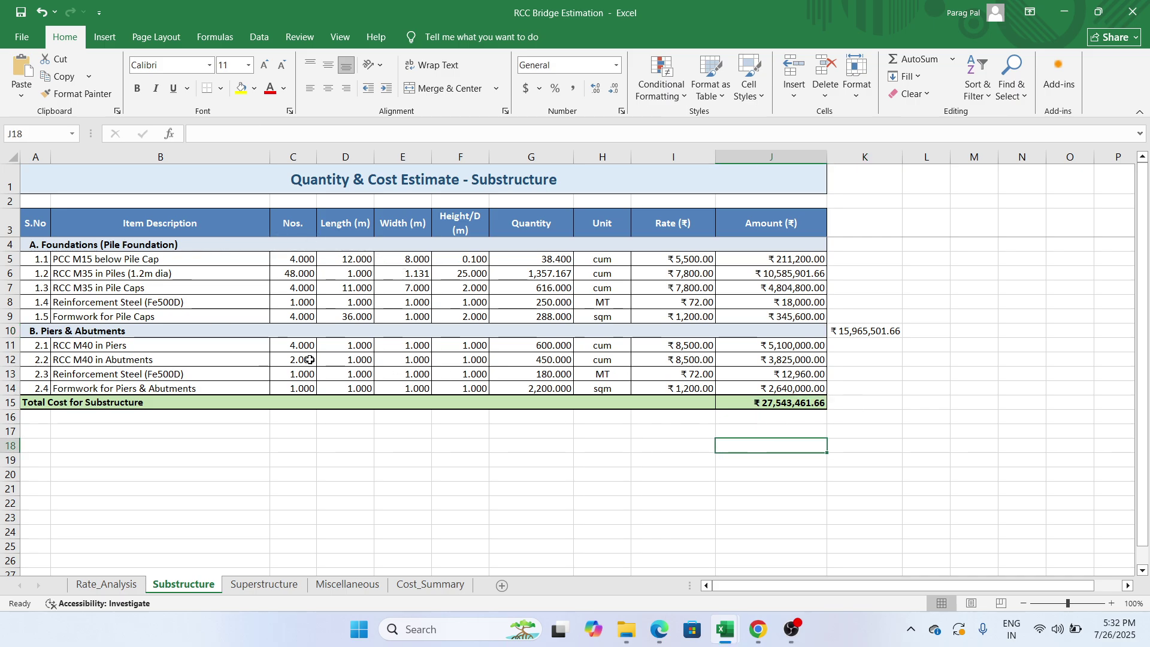
left_click(150, 360)
left_click(154, 346)
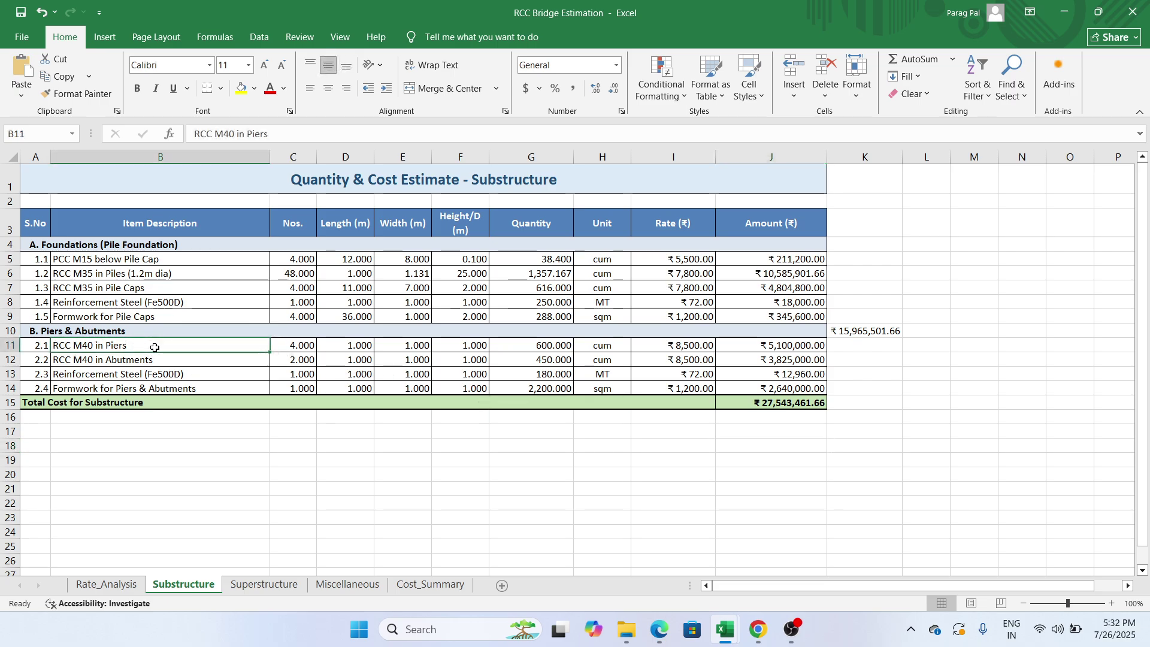
left_click(186, 361)
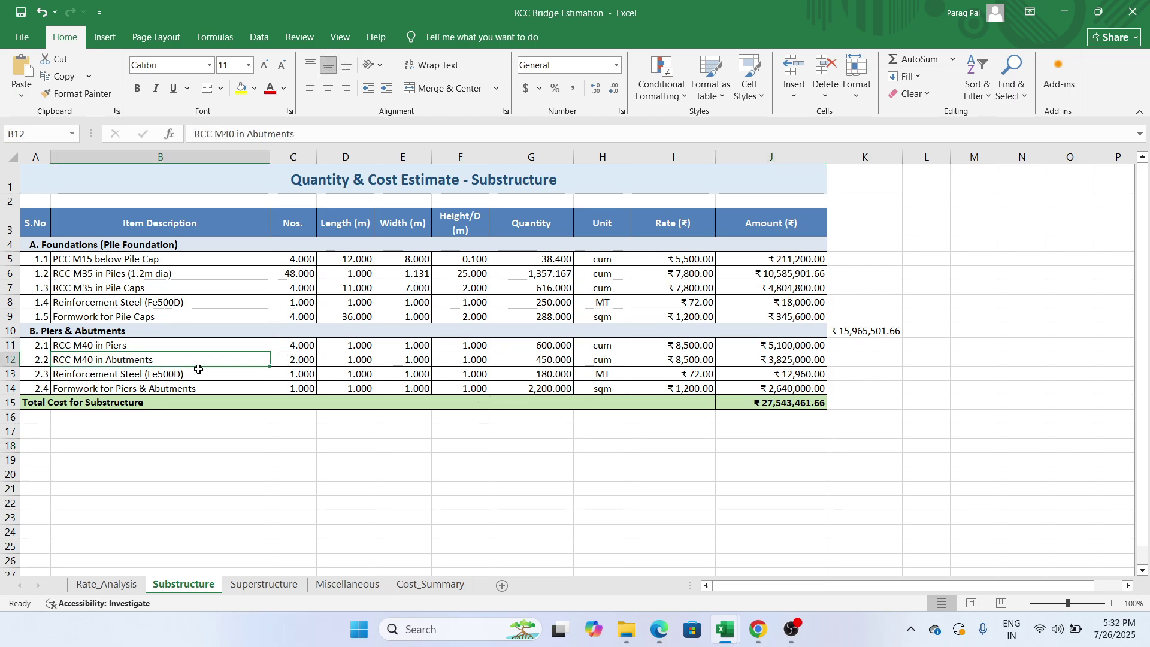
left_click(197, 374)
left_click(204, 390)
left_click_drag(183, 262, 175, 390)
left_click(187, 443)
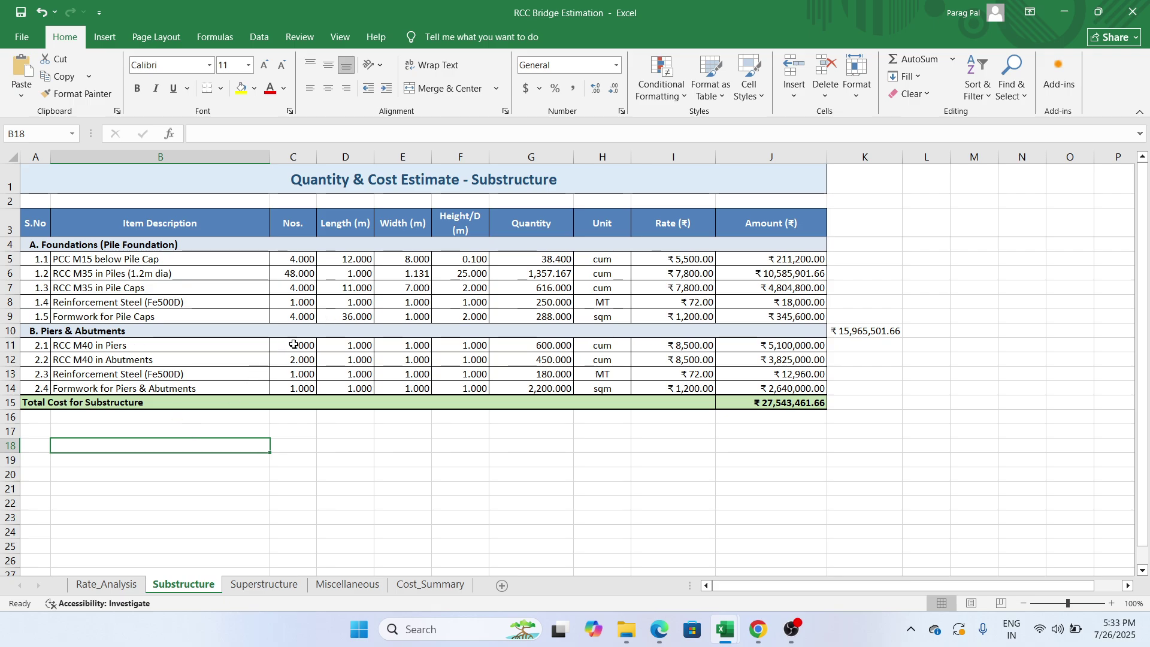
Inspect the counts, lengths, quantity 600 and rates of the piers and abutments items
left_click_drag(293, 350, 301, 388)
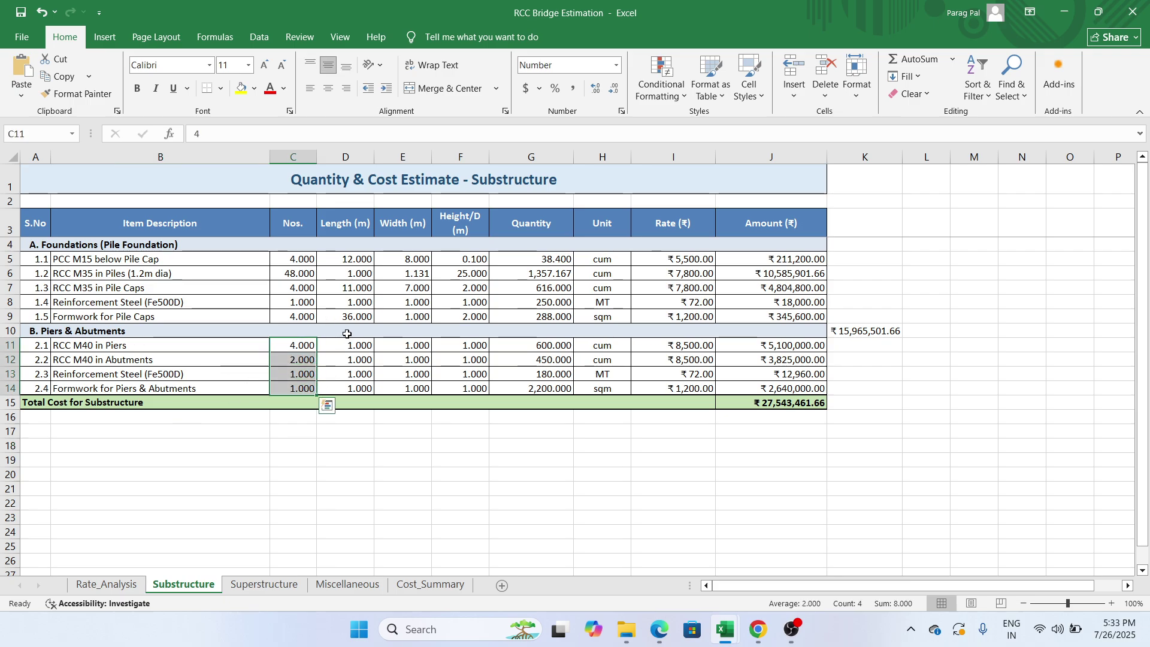
left_click_drag(348, 346, 354, 374)
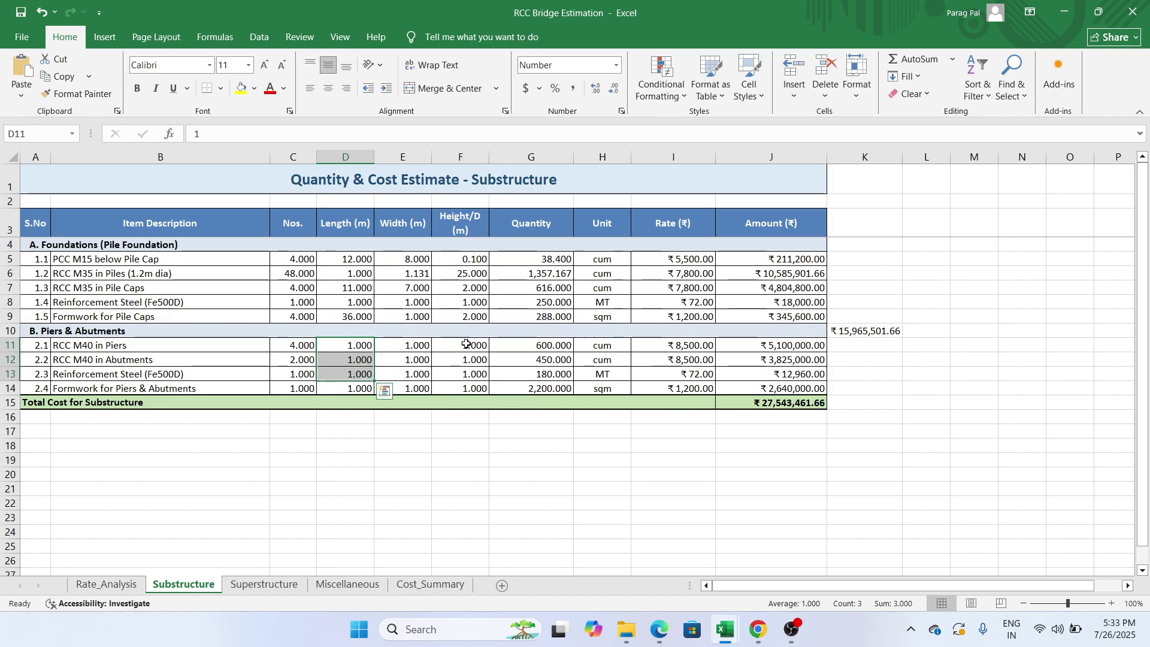
left_click(541, 343)
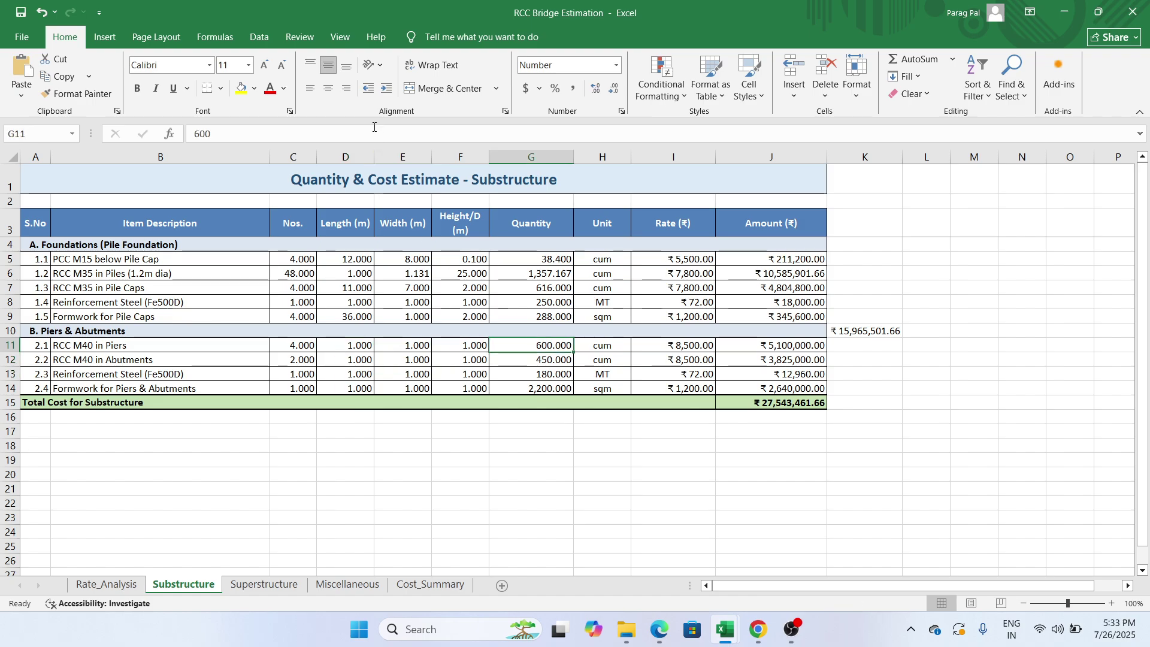
left_click(605, 449)
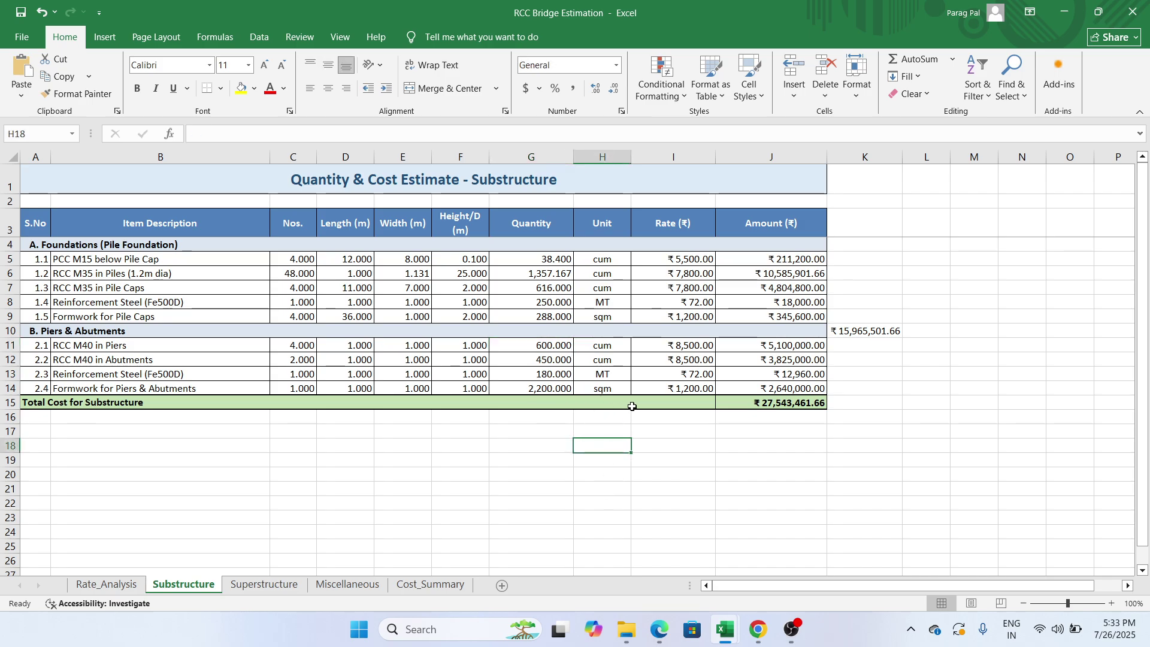
left_click_drag(659, 346, 664, 389)
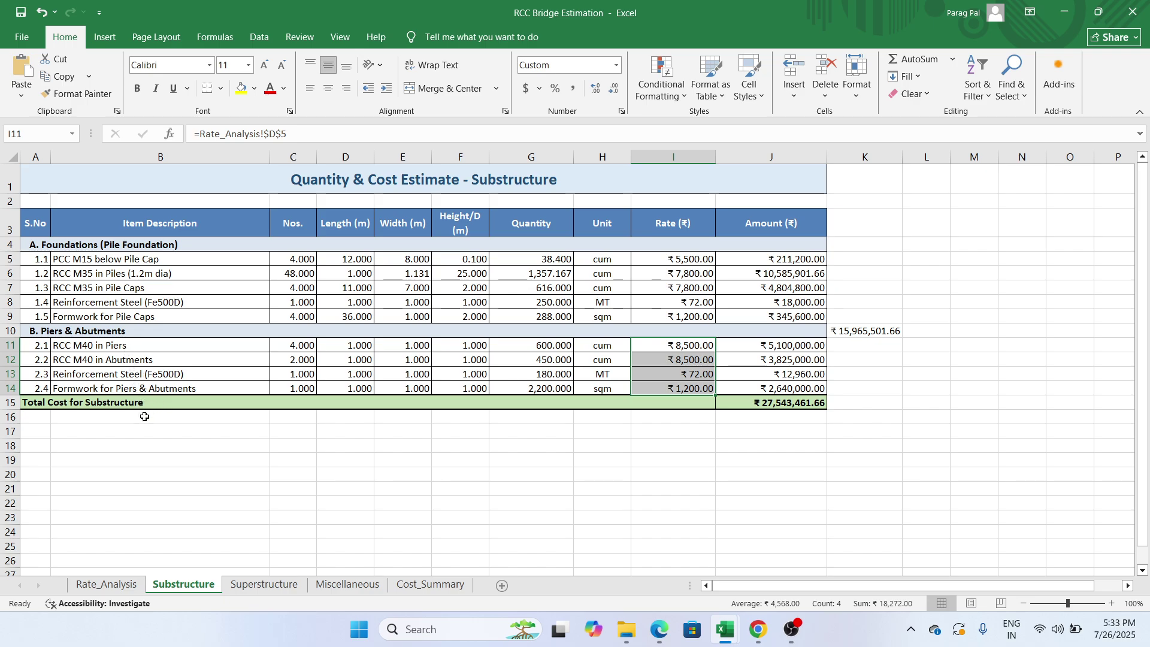
Compare rates on Rate_Analysis, then check the piers amounts and the J15 total SUM formula
left_click(107, 584)
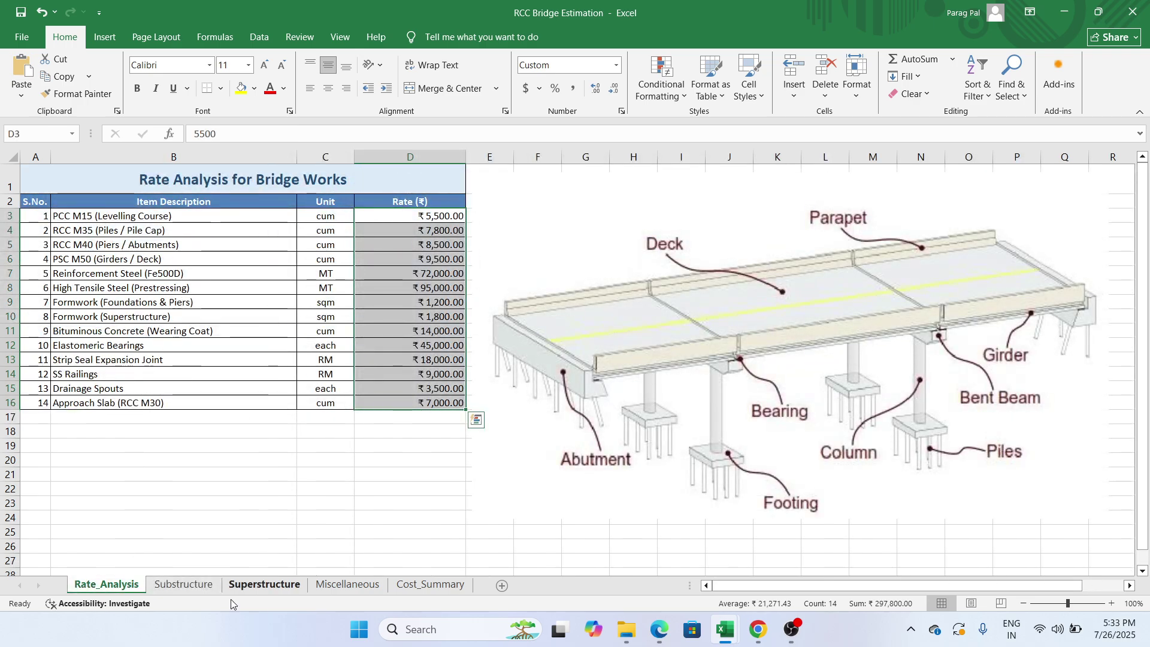
left_click(205, 590)
left_click(657, 472)
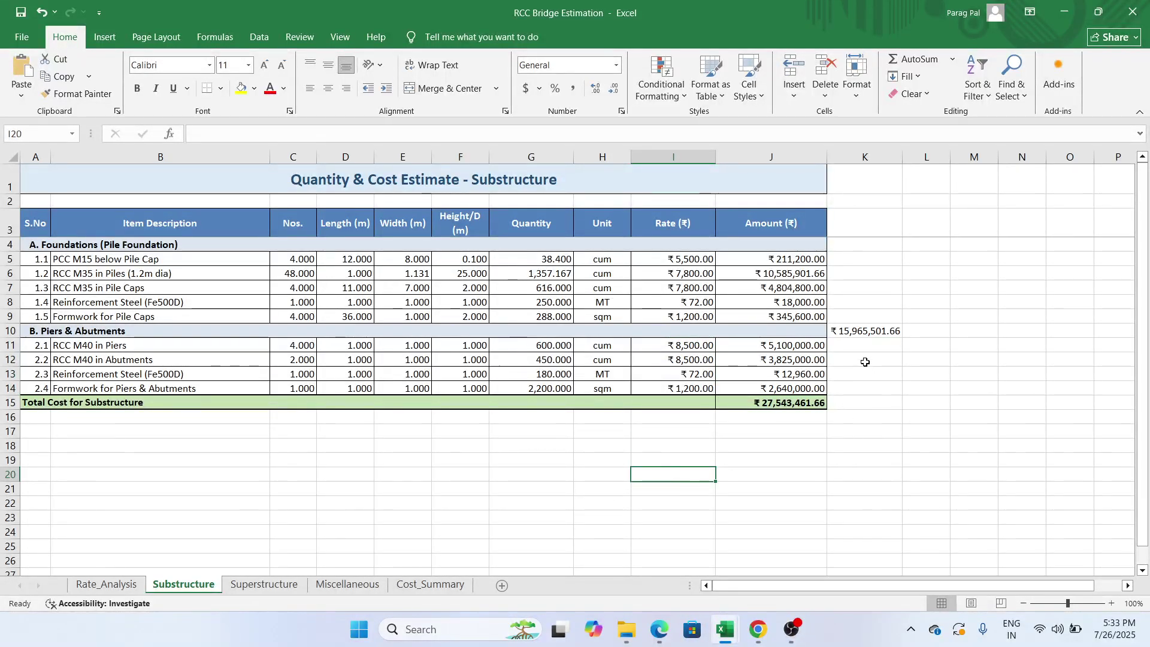
left_click_drag(816, 346, 816, 388)
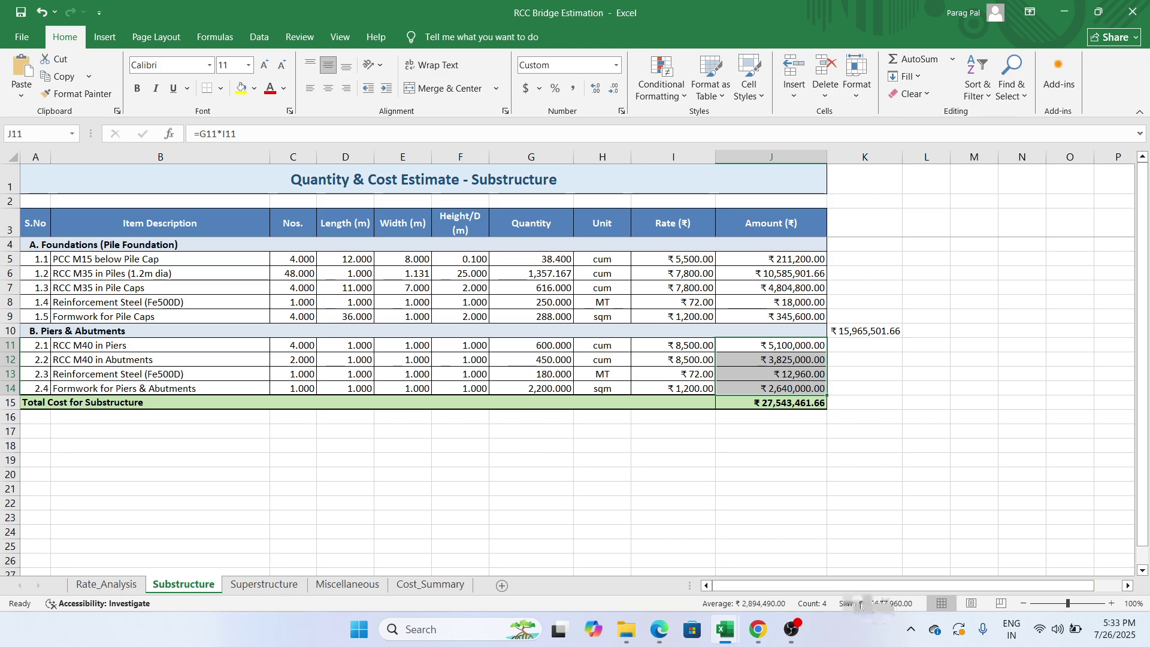
left_click(781, 505)
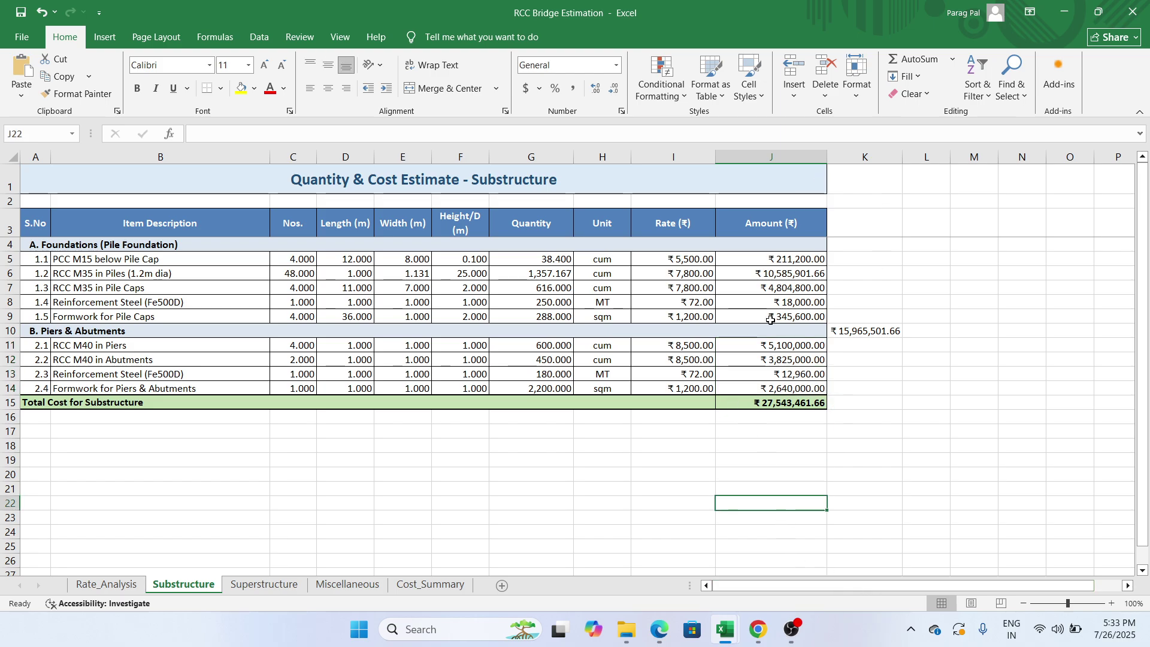
left_click(799, 403)
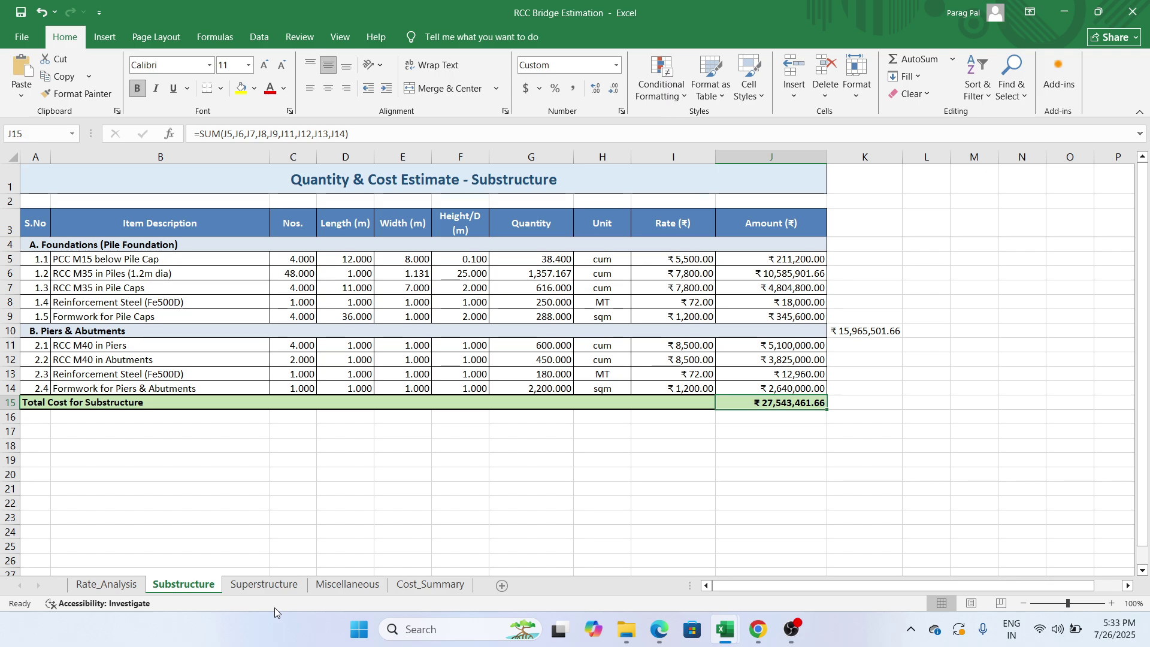
Switch to the Superstructure sheet and review the girder, deck slab and finishing work items
left_click(264, 586)
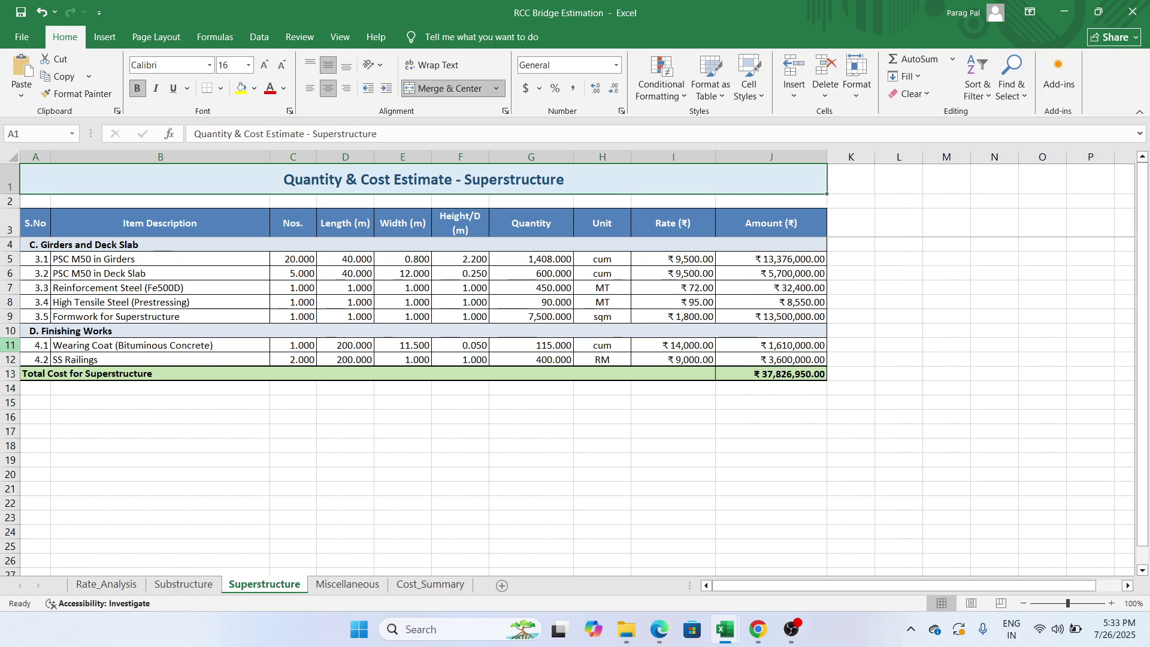
left_click(113, 245)
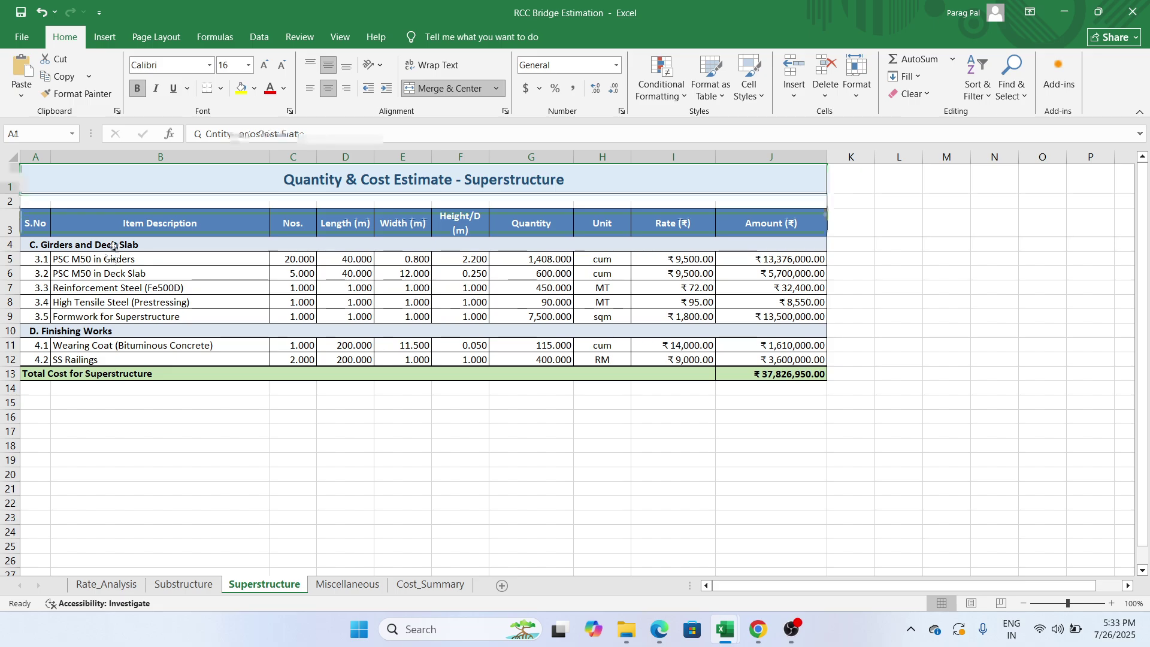
left_click(131, 333)
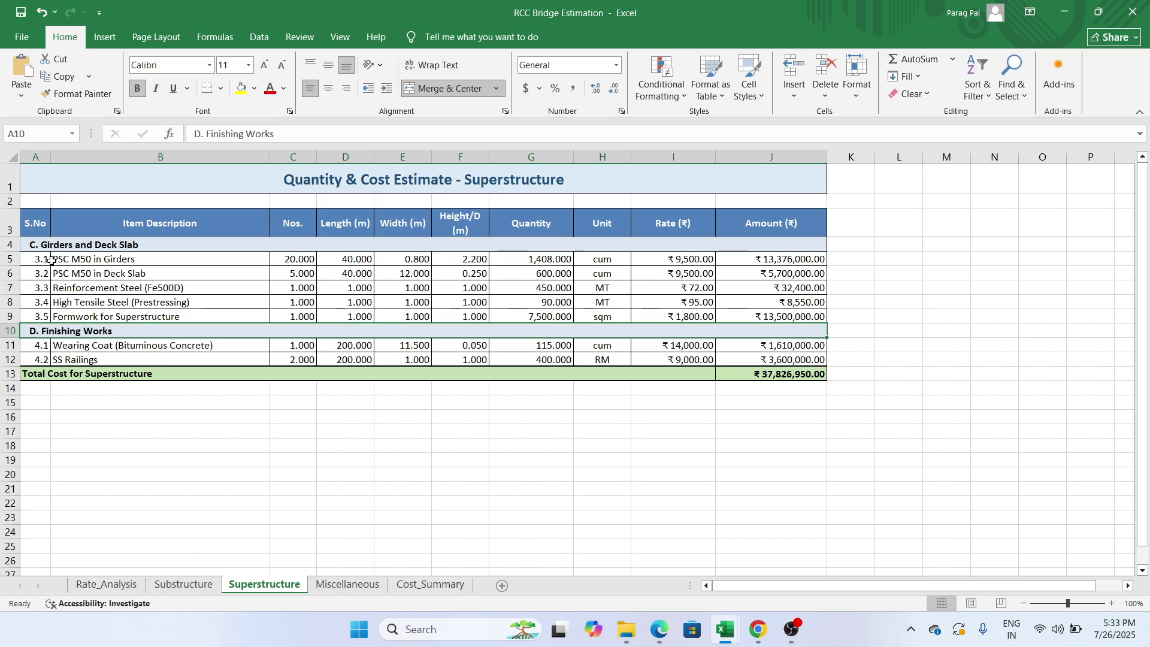
left_click(78, 259)
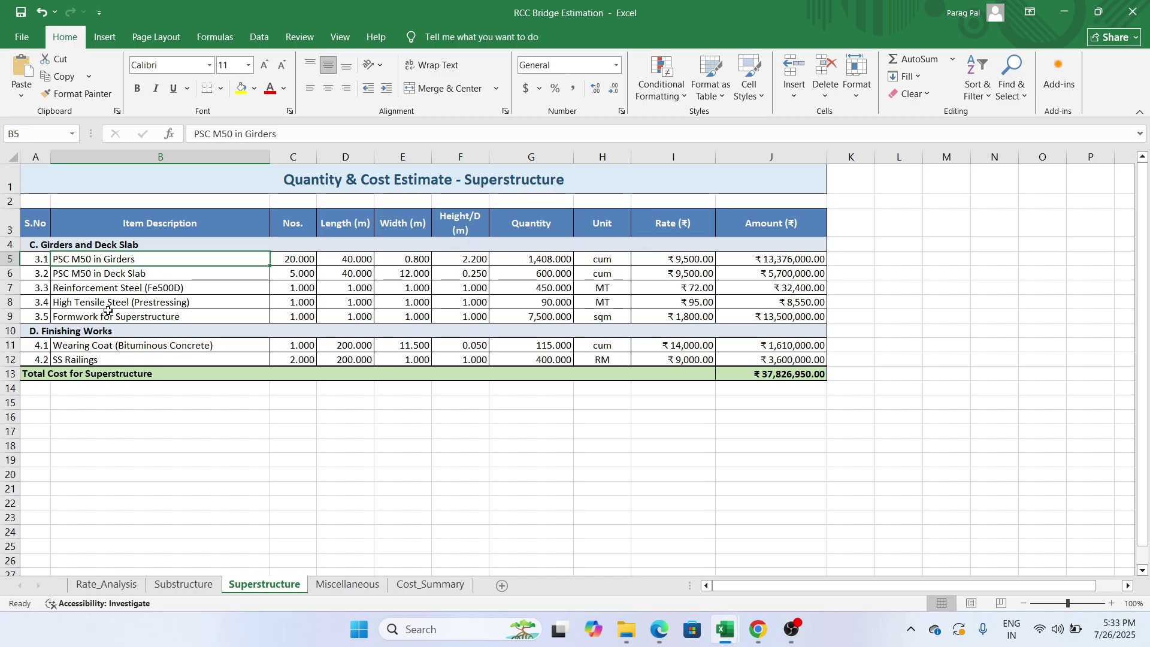
left_click(92, 276)
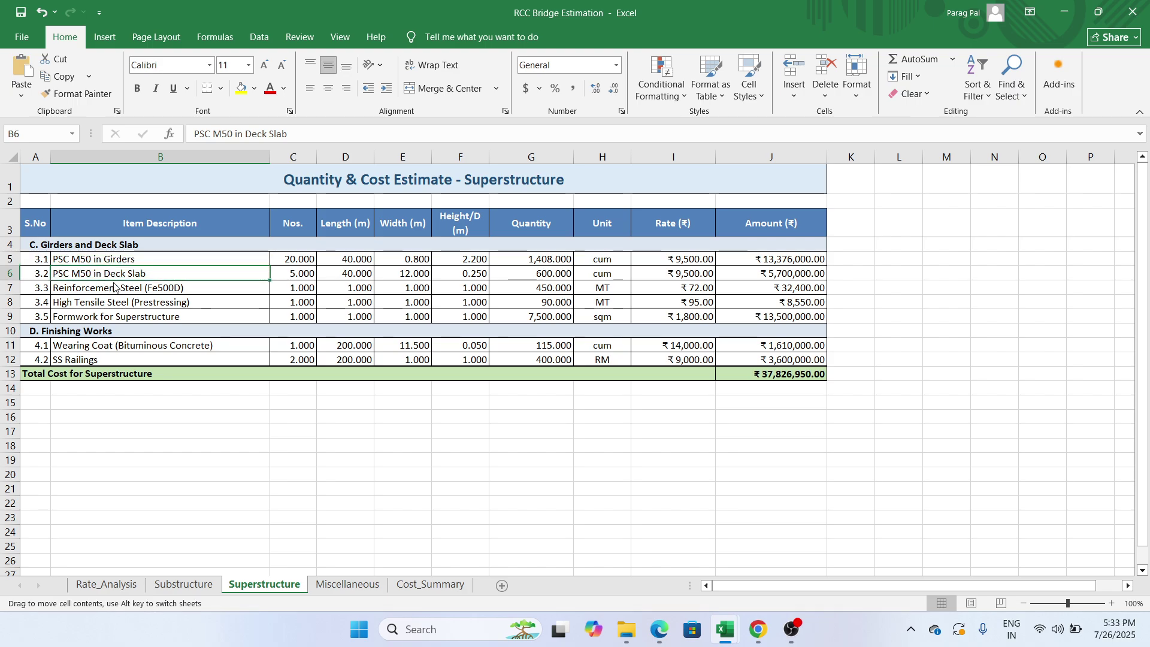
left_click(117, 291)
left_click(122, 304)
left_click(128, 324)
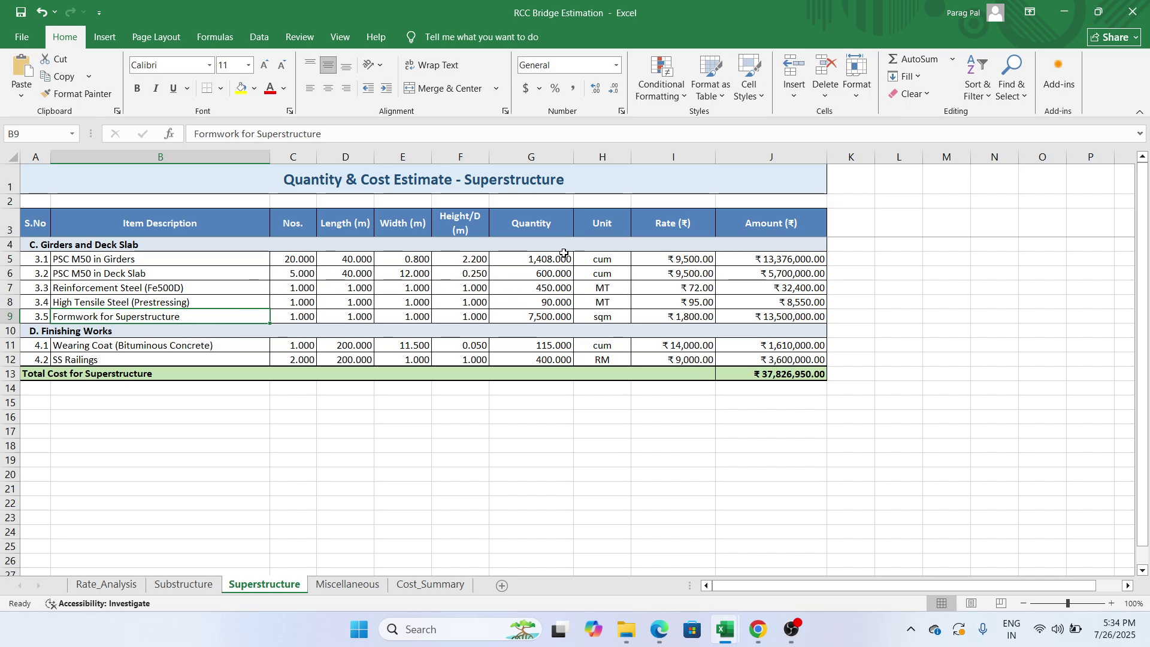
Check the girder quantities, the rate linked to Rate_Analysis, and the girder and deck slab amounts
left_click_drag(560, 258, 560, 316)
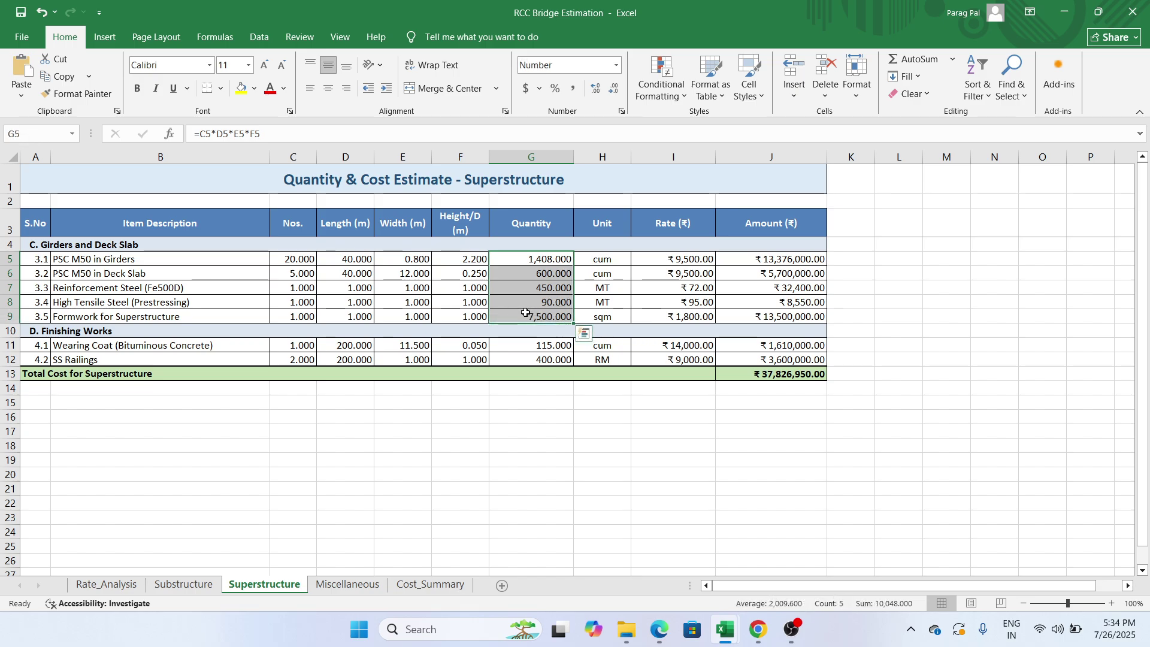
left_click(666, 262)
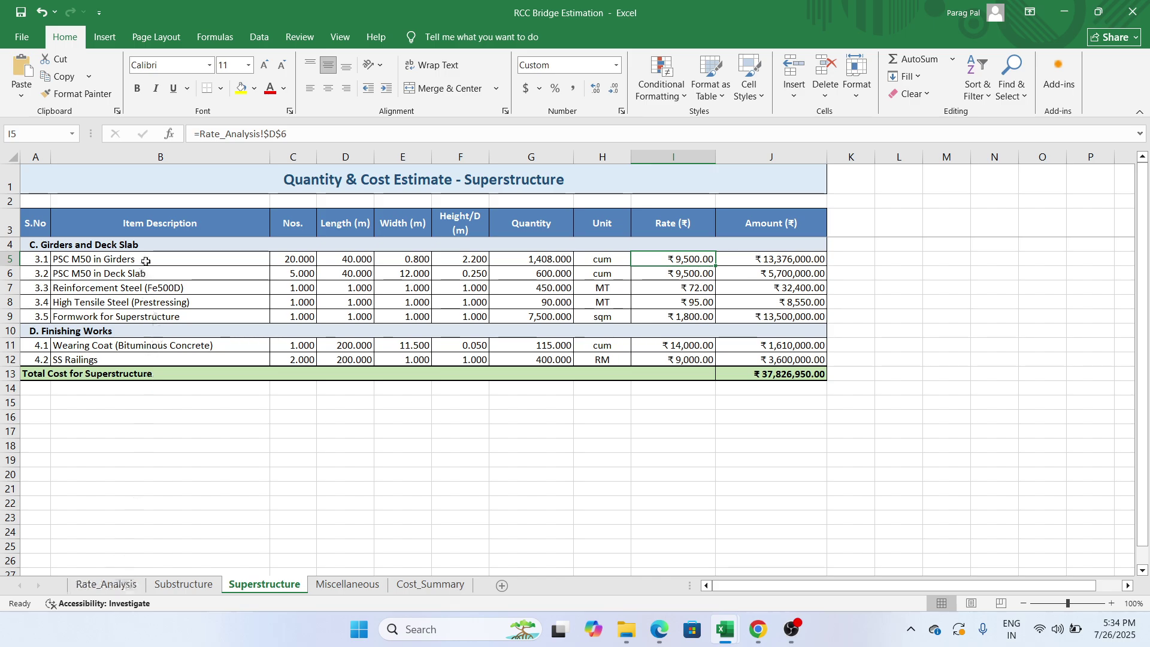
left_click_drag(144, 261, 150, 317)
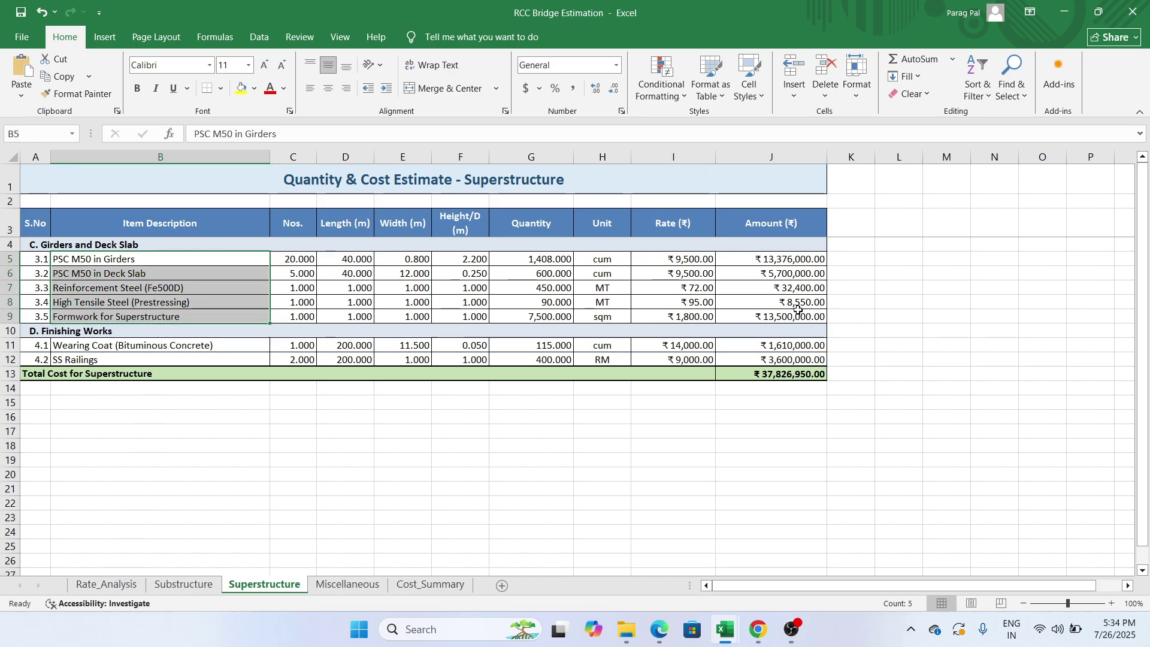
left_click_drag(790, 262, 805, 319)
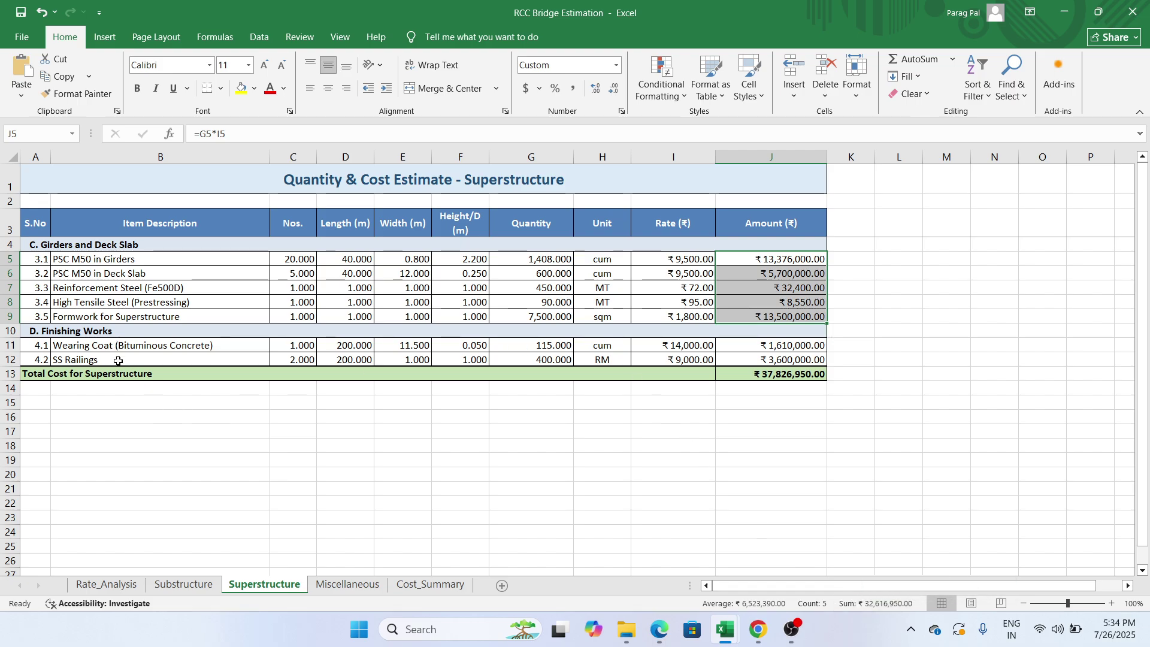
left_click(112, 586)
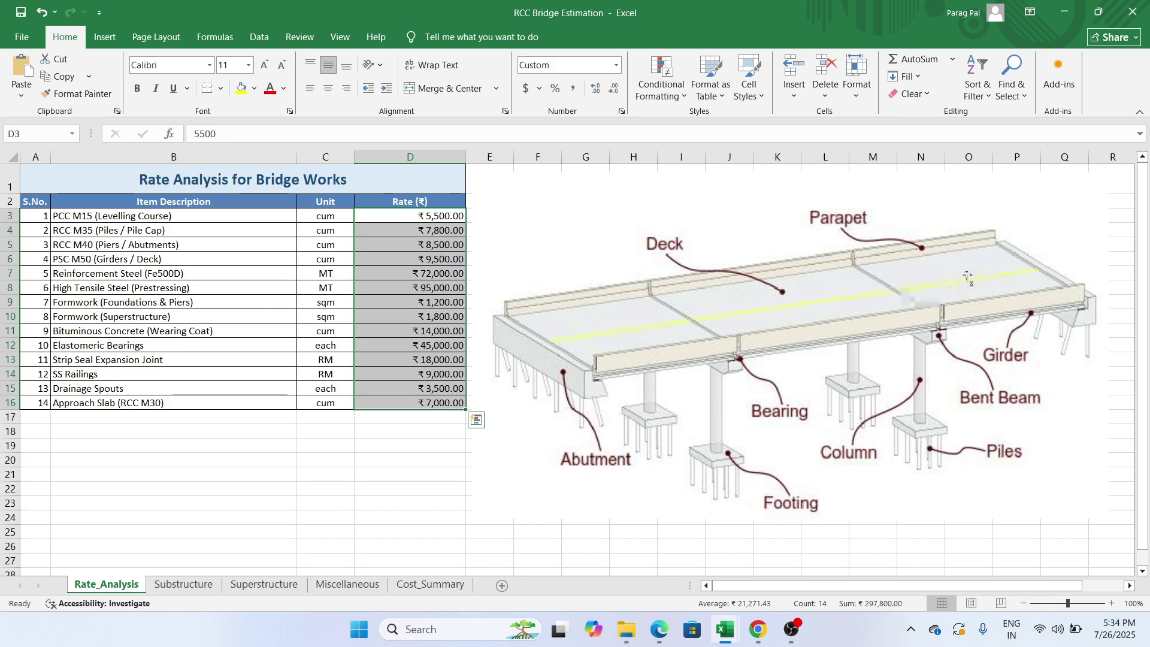
left_click(270, 585)
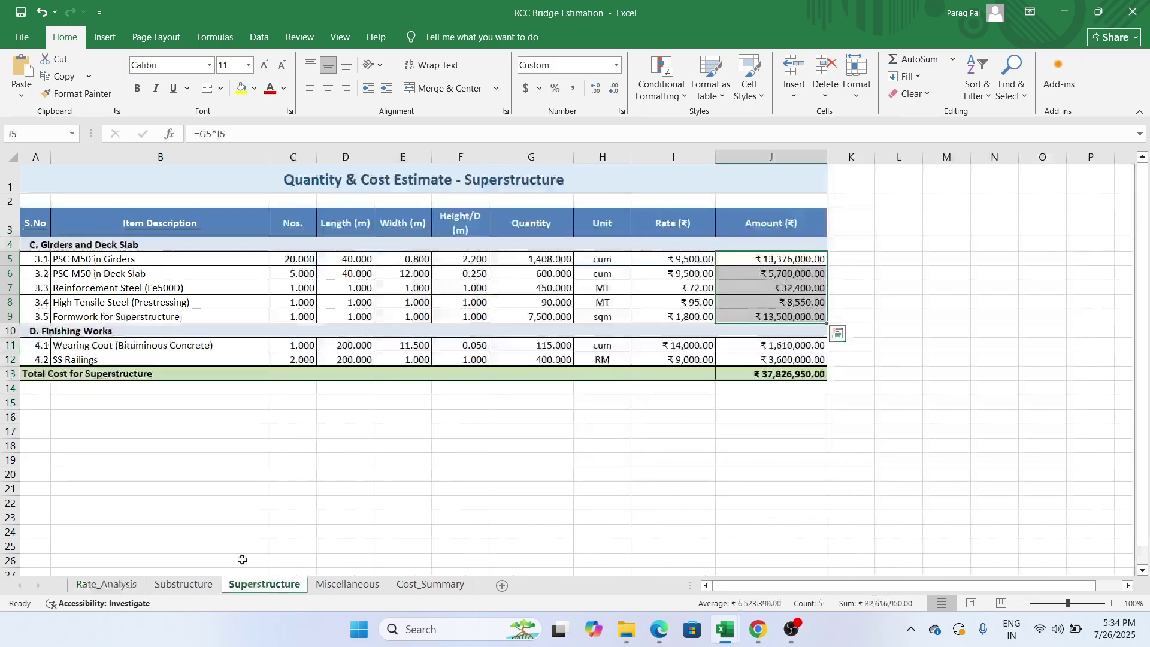
left_click(212, 346)
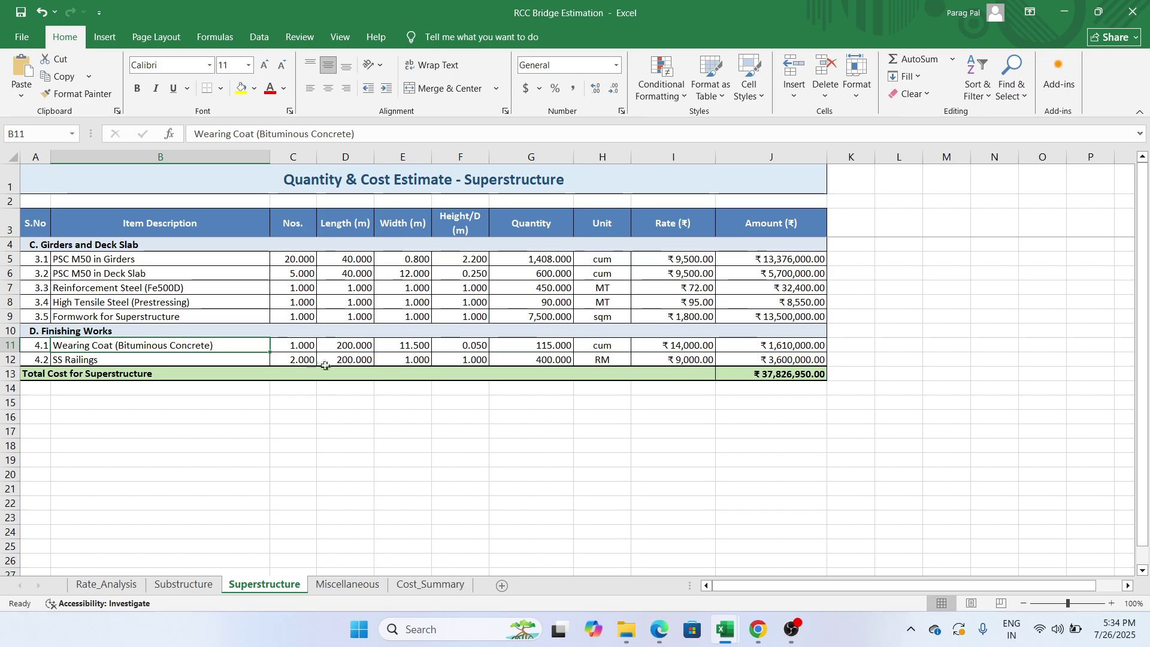
left_click(310, 347)
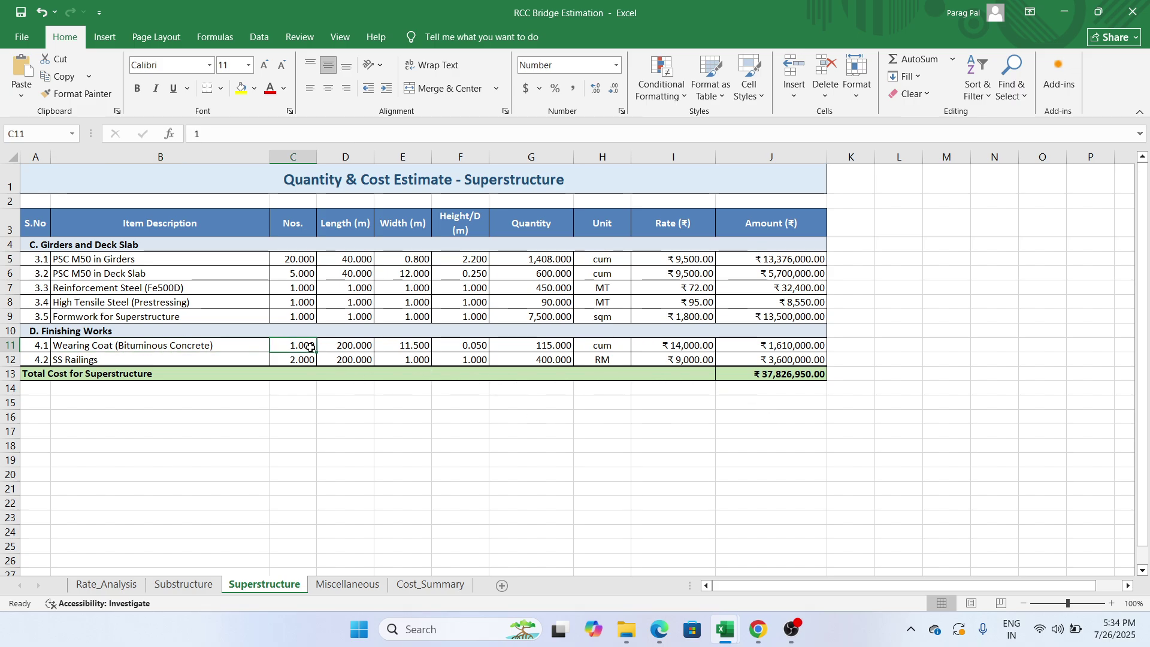
left_click(353, 347)
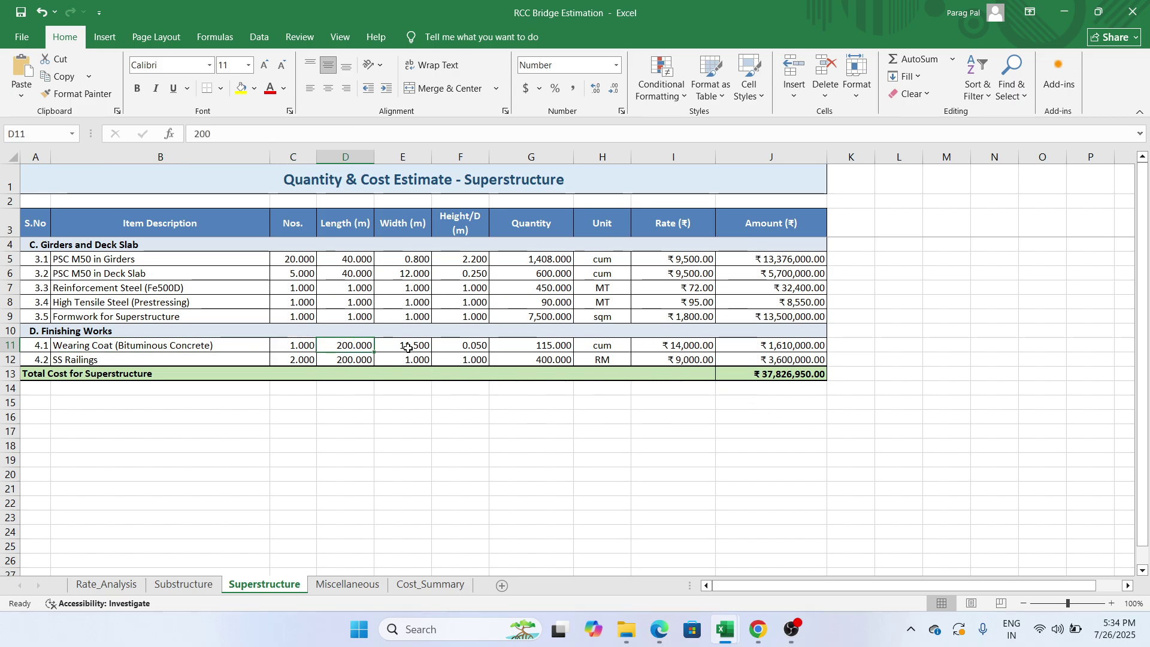
left_click(411, 348)
left_click(458, 347)
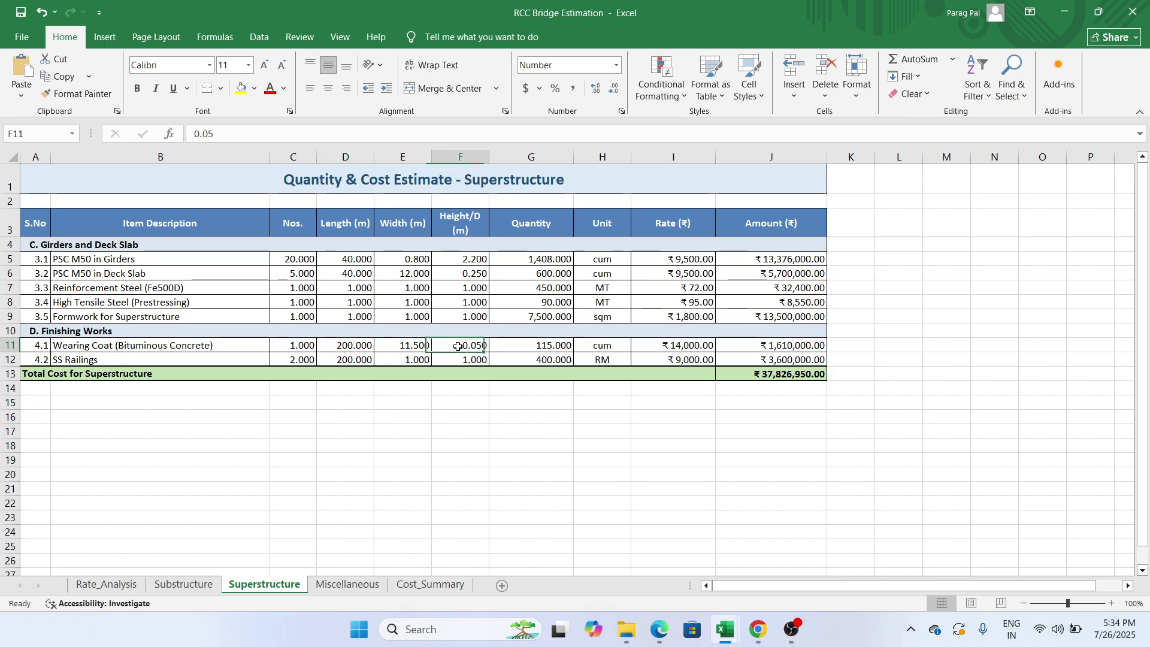
left_click(542, 351)
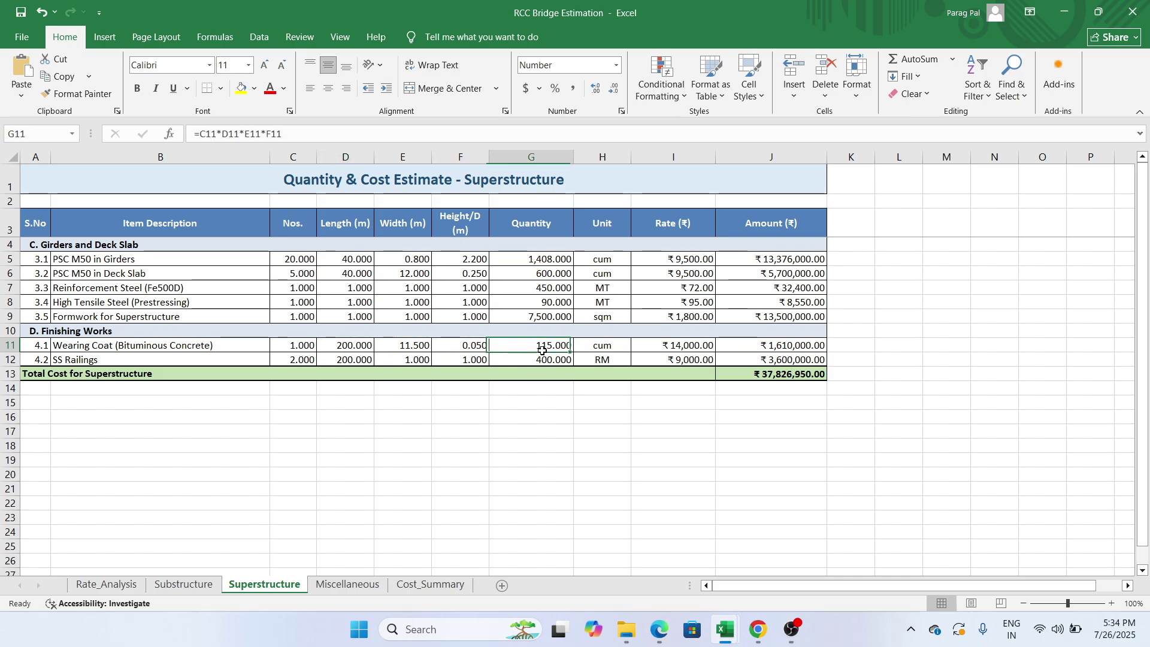
left_click(676, 347)
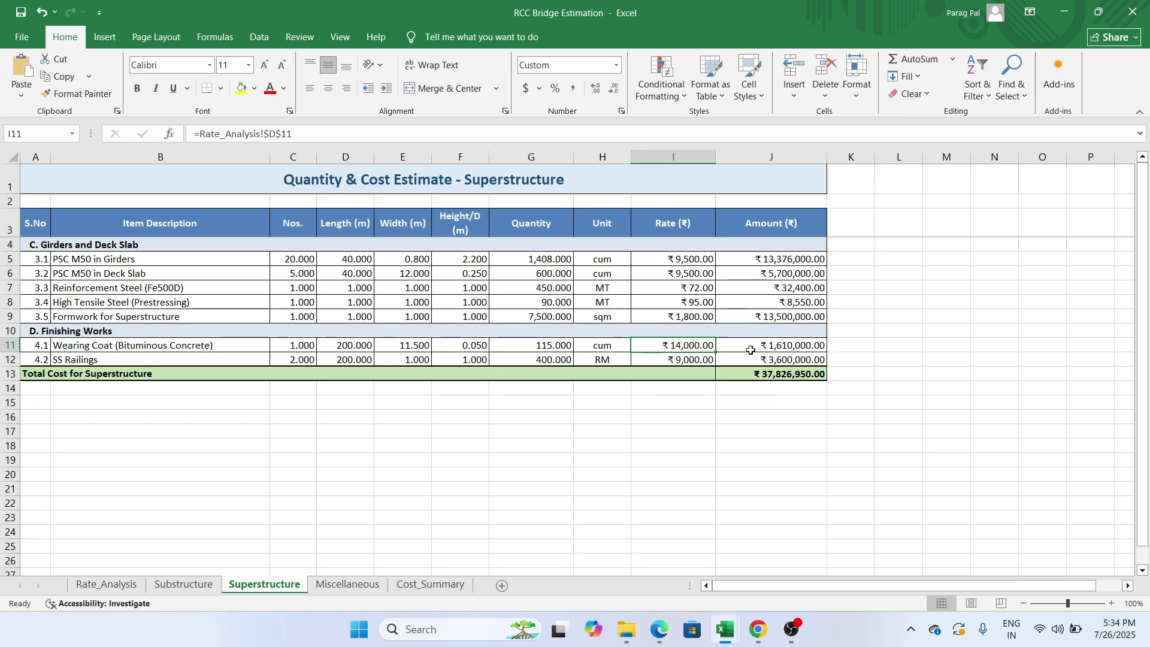
left_click(757, 350)
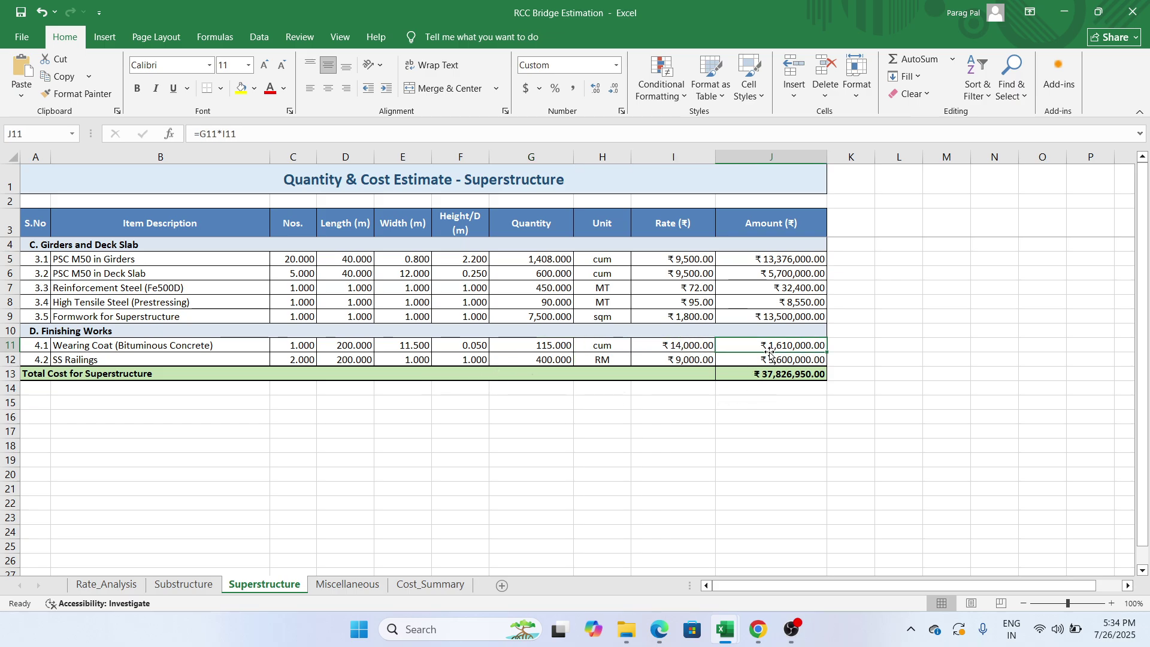
left_click(773, 360)
left_click(114, 584)
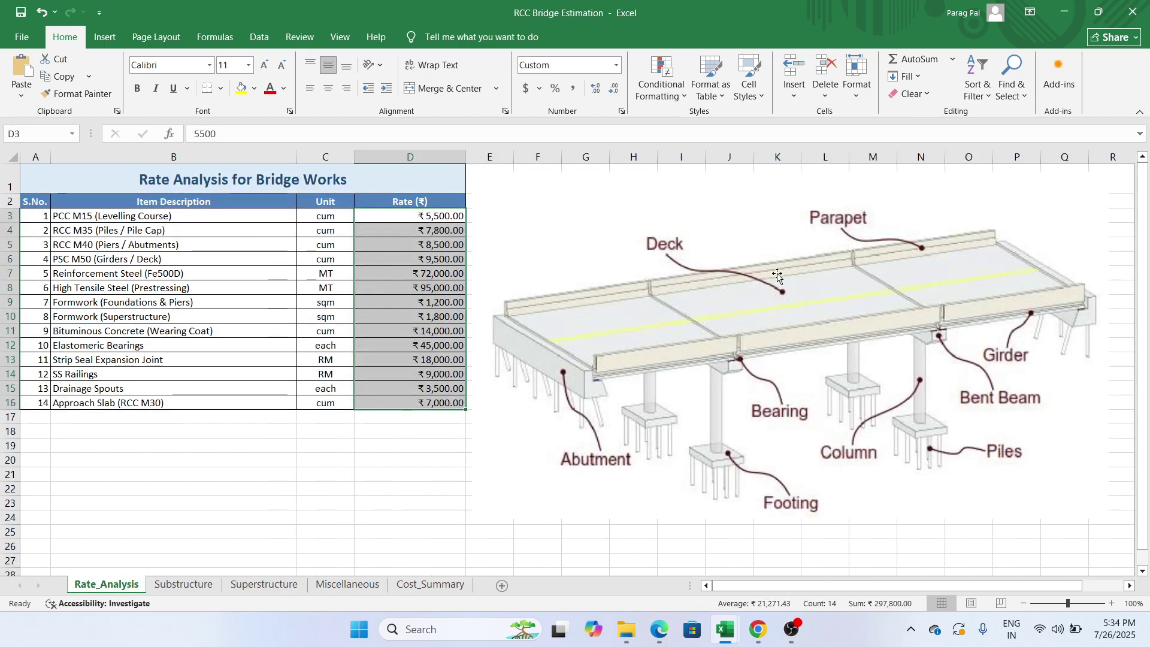
left_click(302, 586)
left_click(653, 446)
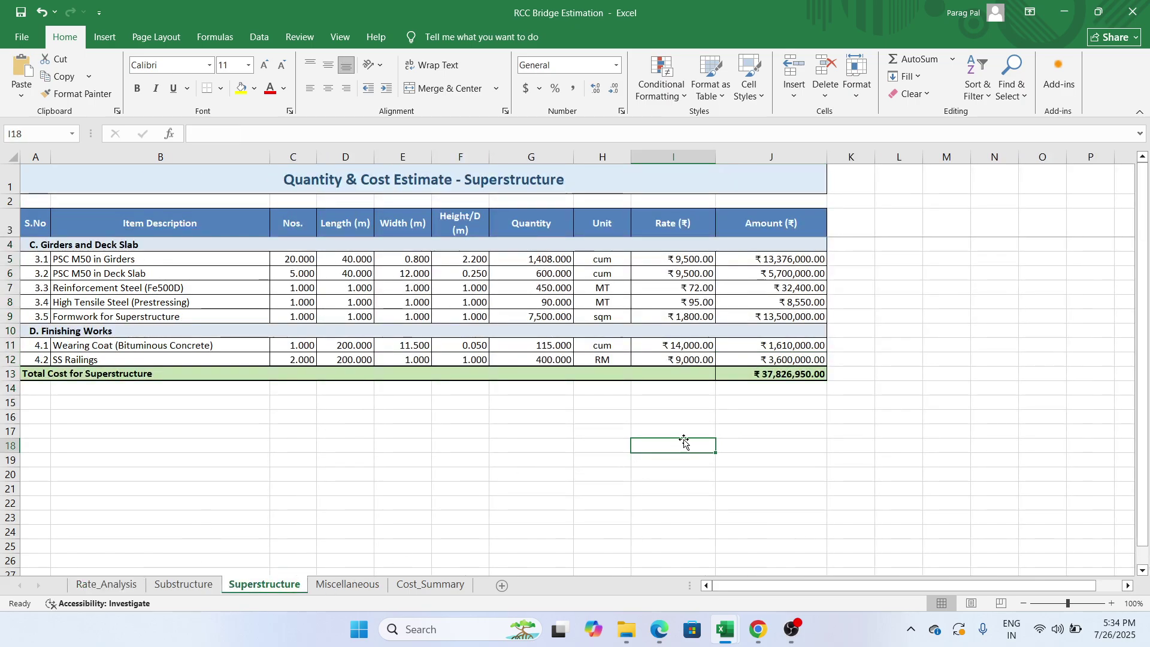
left_click(780, 374)
mouse_move(626, 637)
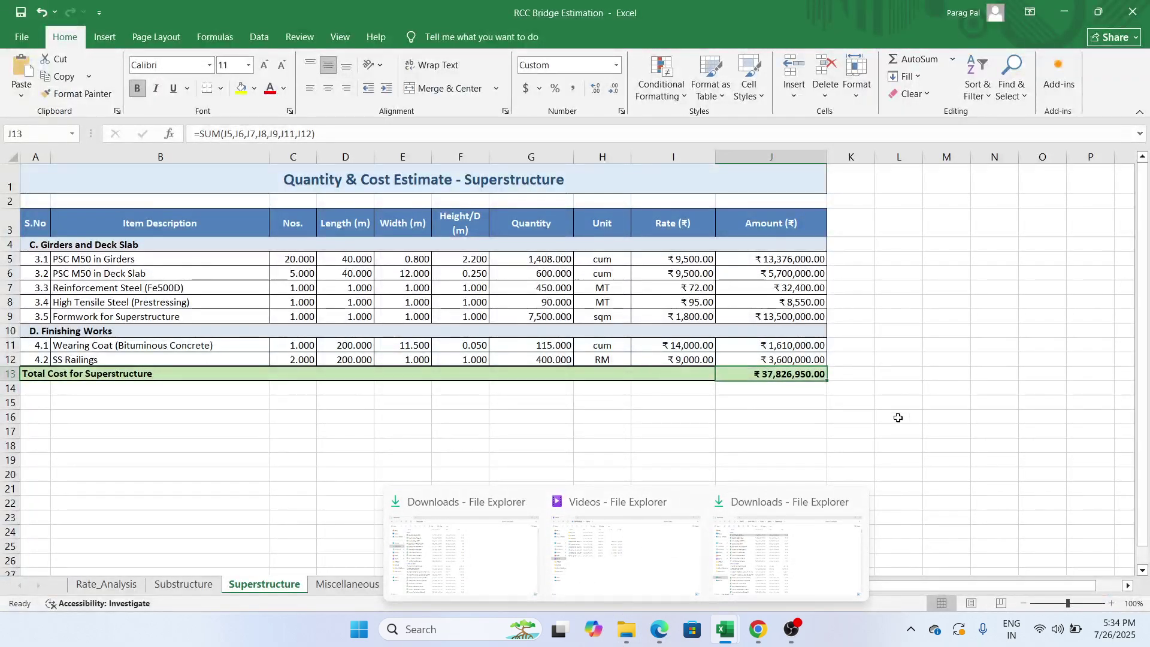
Open the Miscellaneous sheet and compare its rates against the Rate_Analysis sheet
left_click(893, 435)
left_click(346, 585)
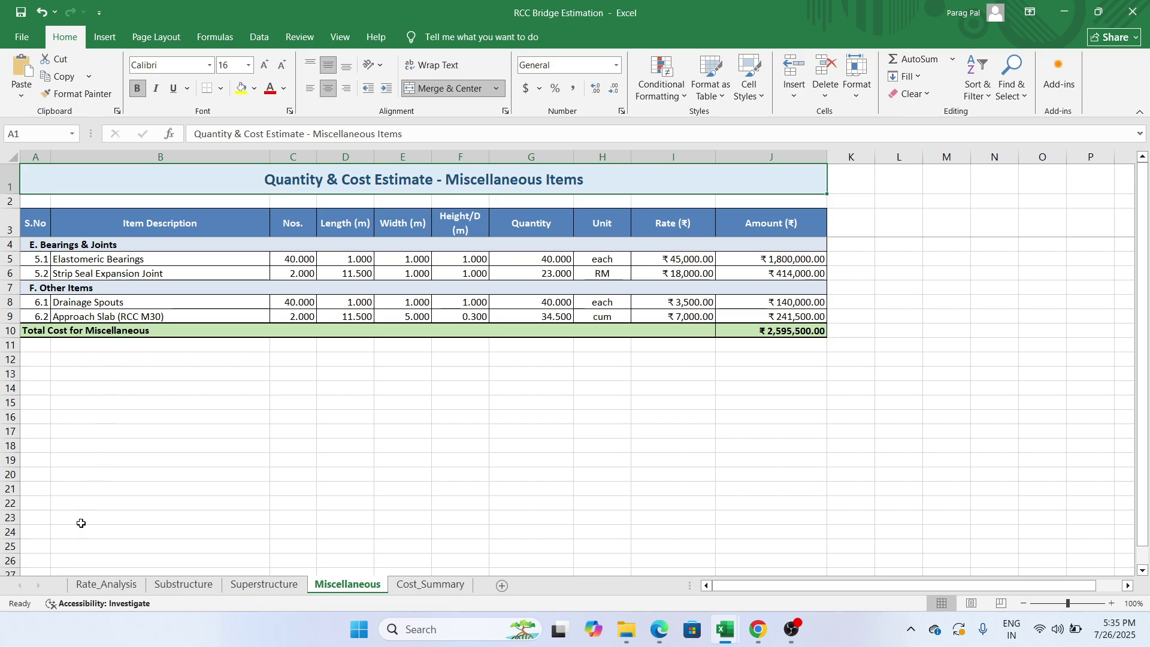
left_click(106, 585)
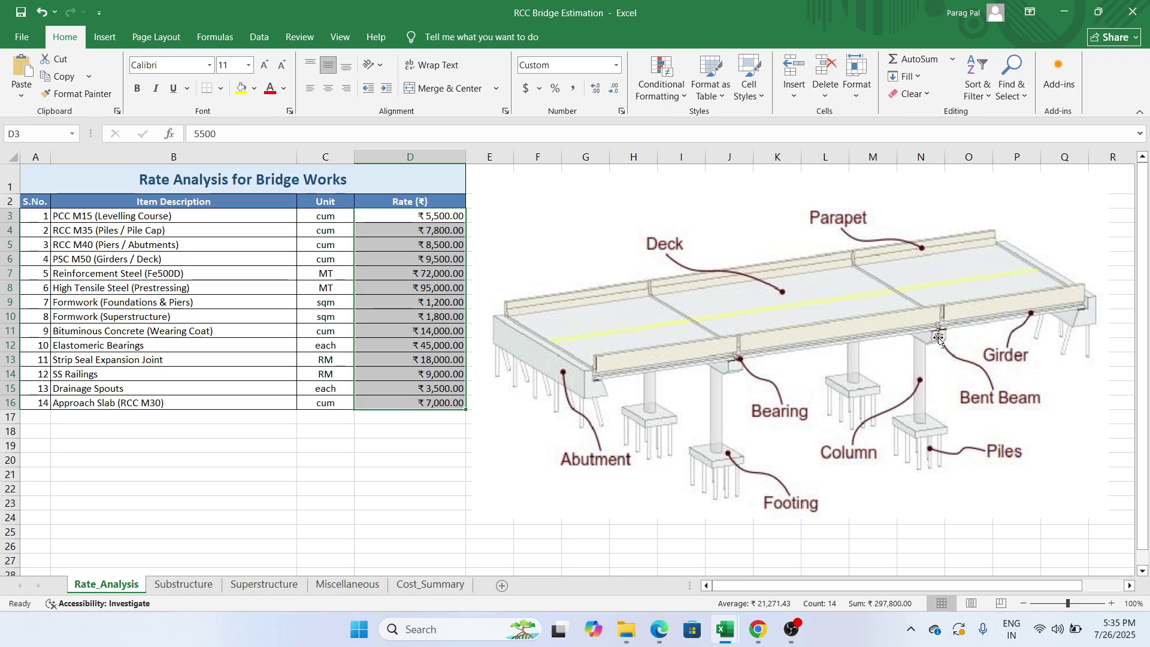
left_click(335, 586)
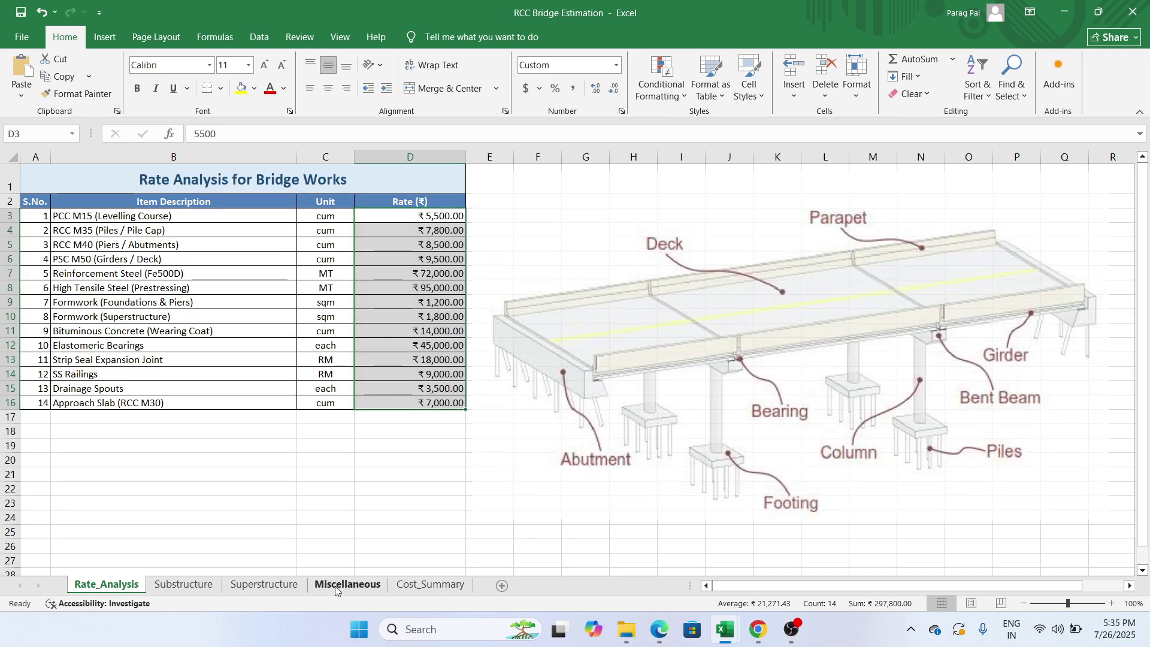
Inspect the bearings and expansion joint entries with their quantity, rate and amount formulas
left_click(214, 264)
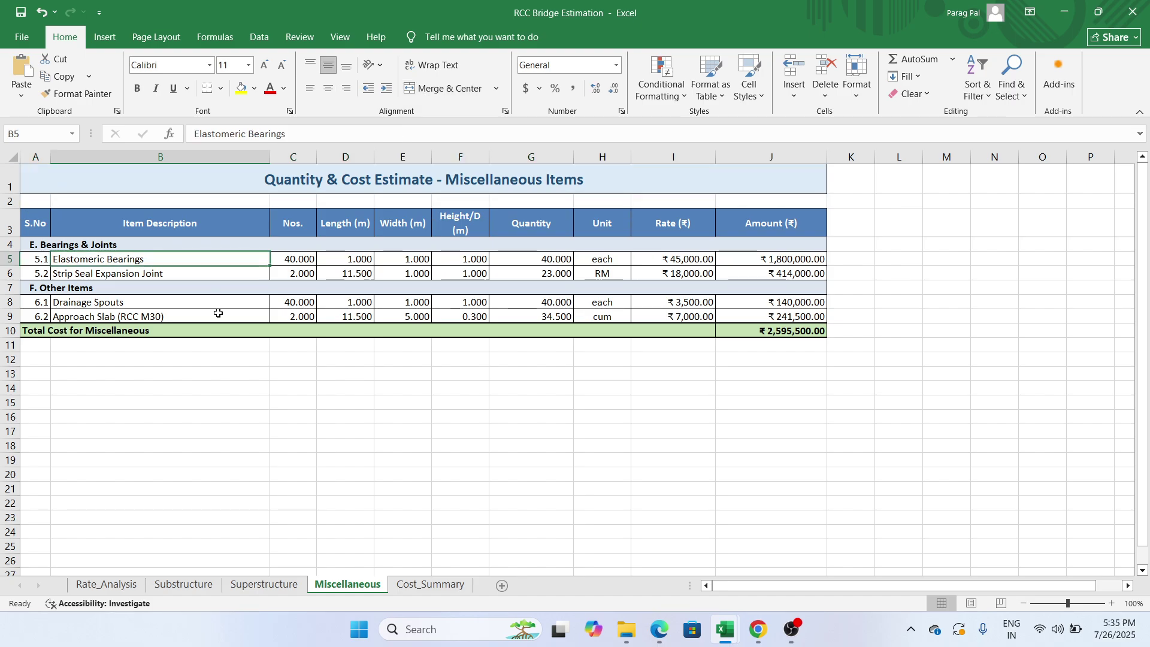
left_click(191, 277)
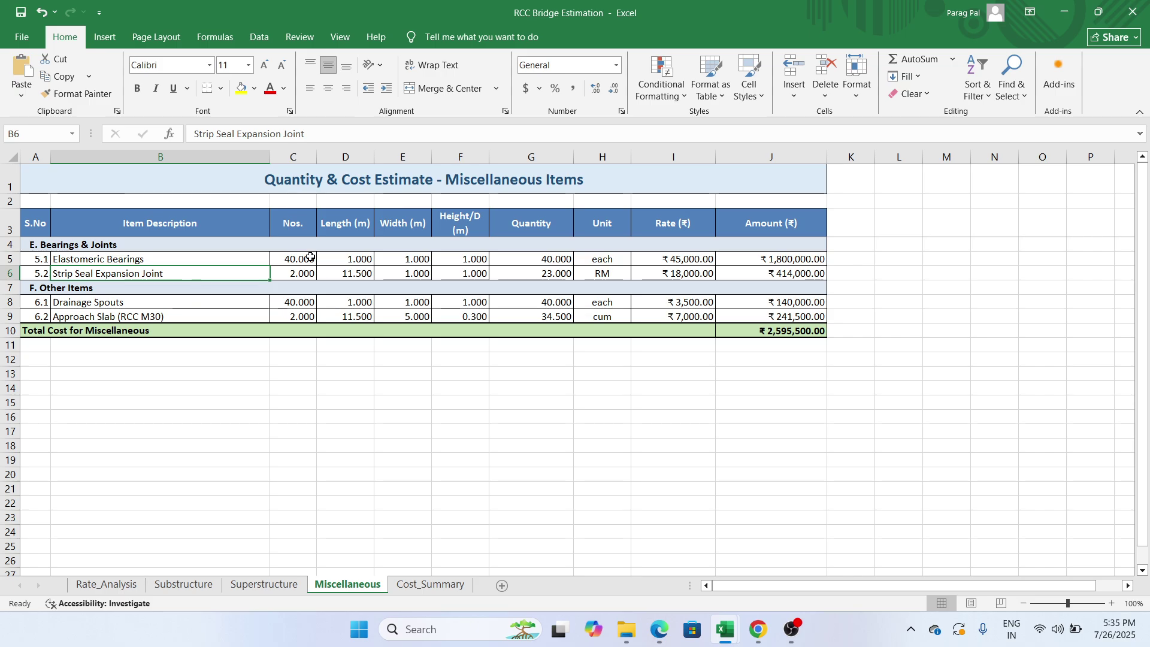
left_click_drag(310, 257, 444, 264)
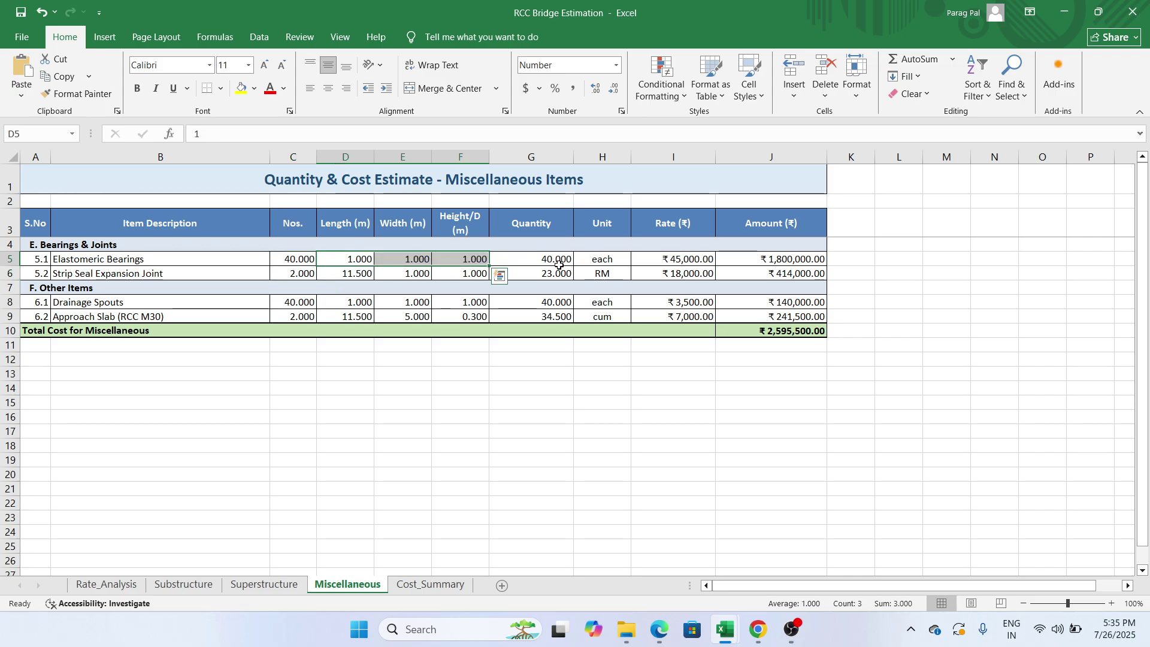
left_click(533, 259)
left_click(687, 262)
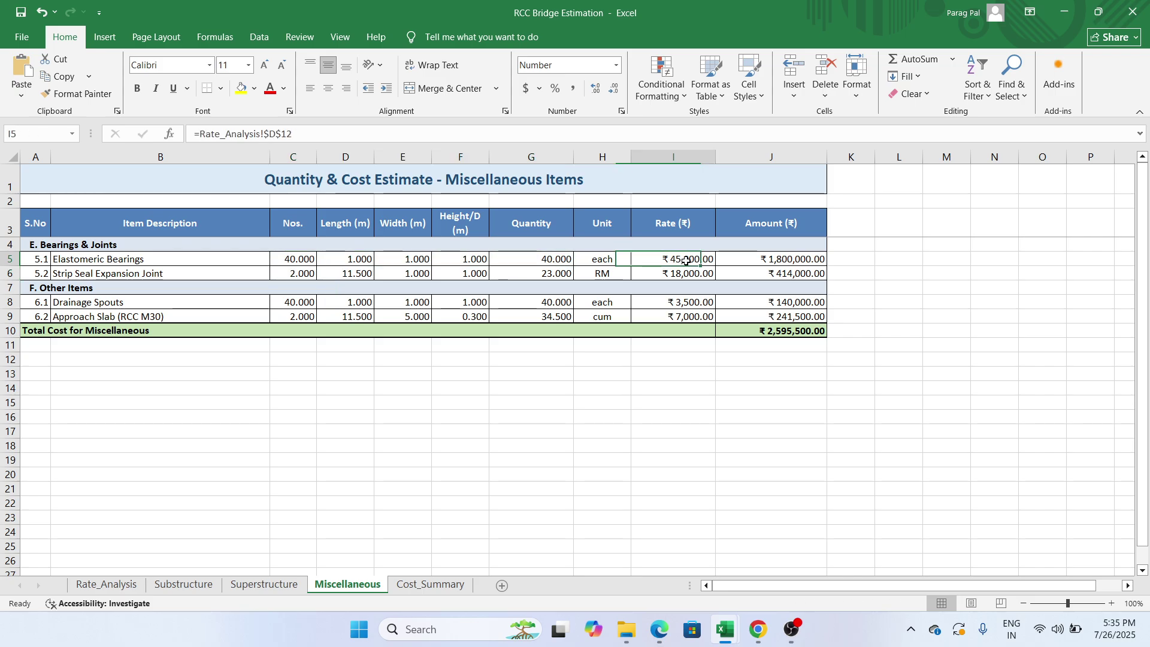
left_click(792, 259)
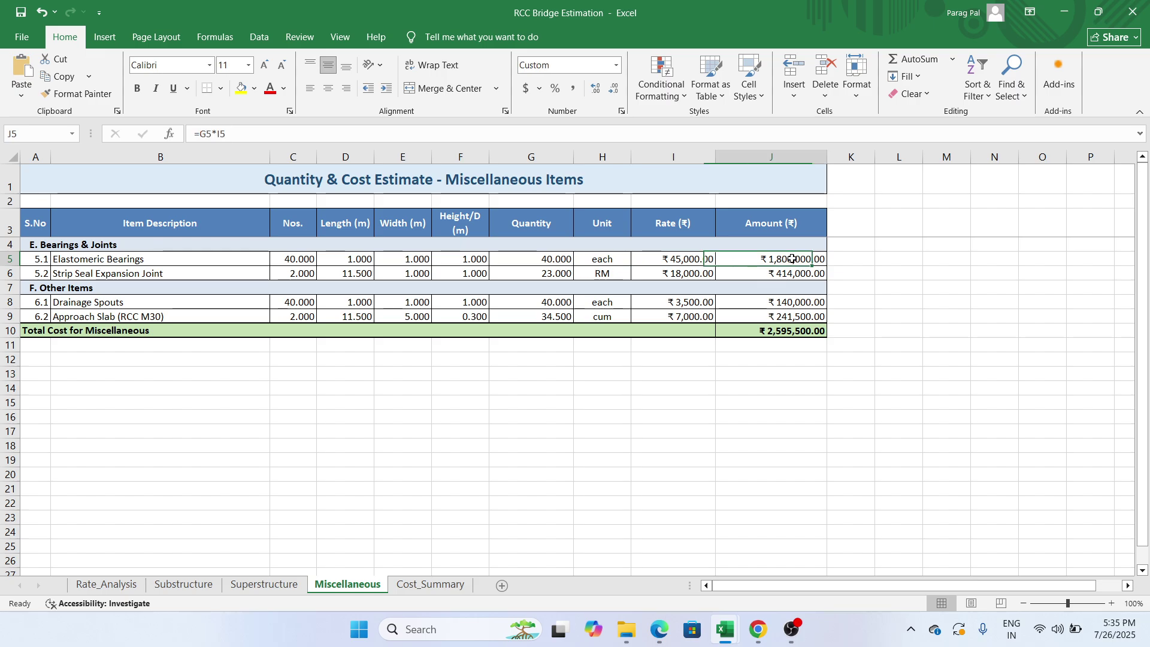
left_click_drag(793, 259, 782, 274)
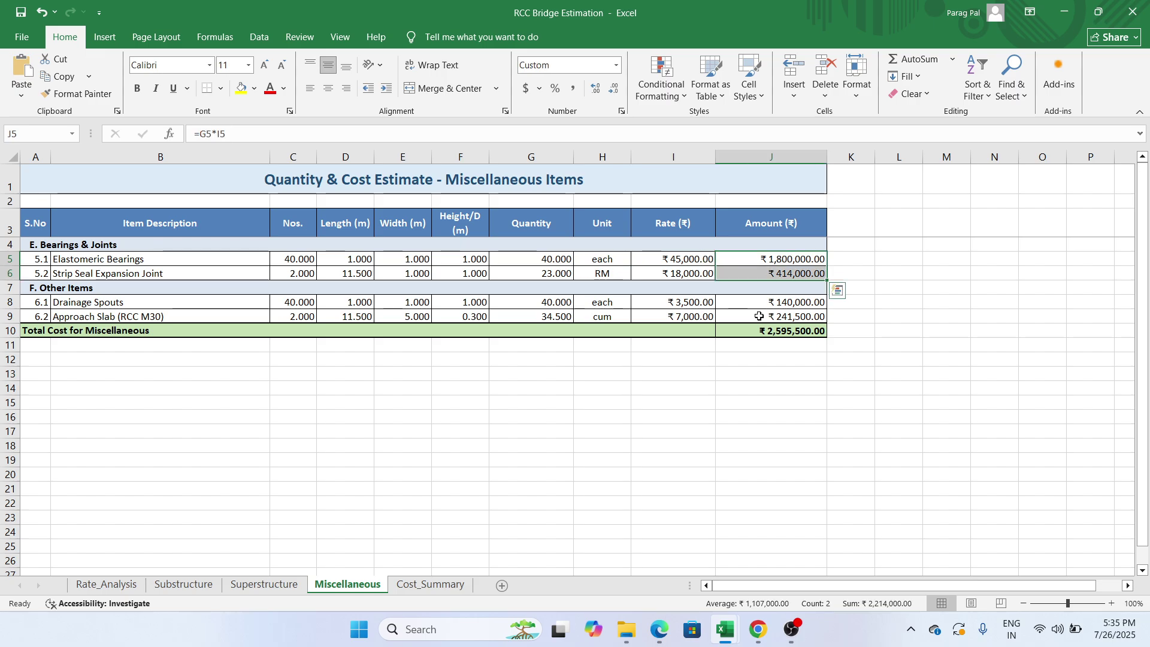
left_click(102, 331)
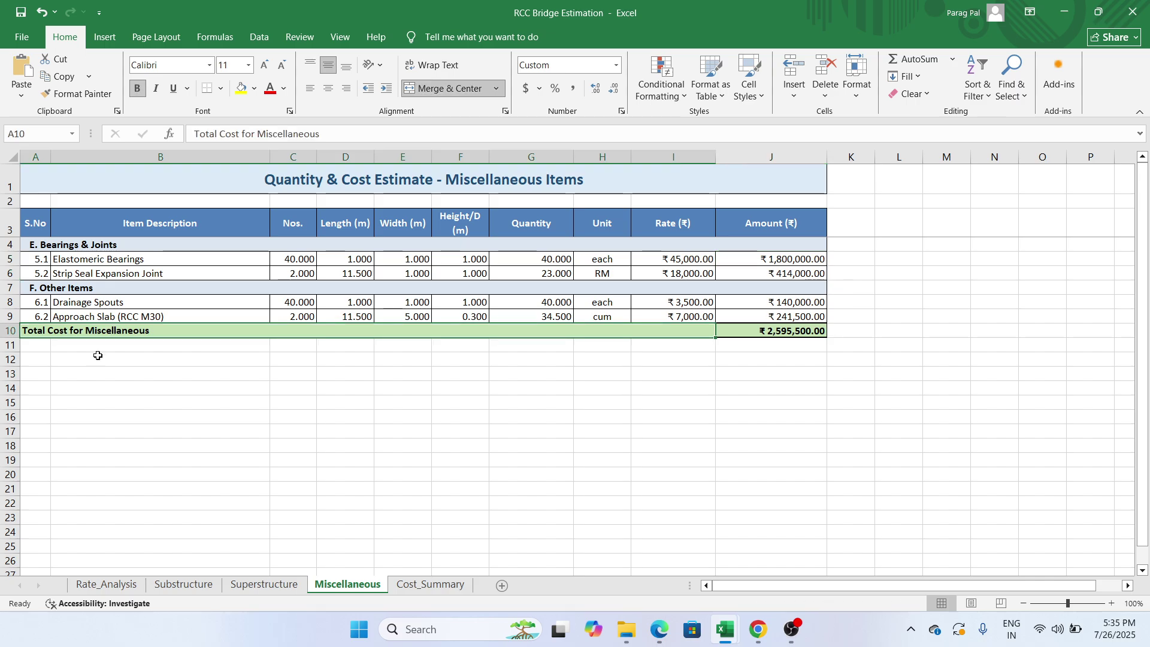
key("Up")
key("Up")
key("Right")
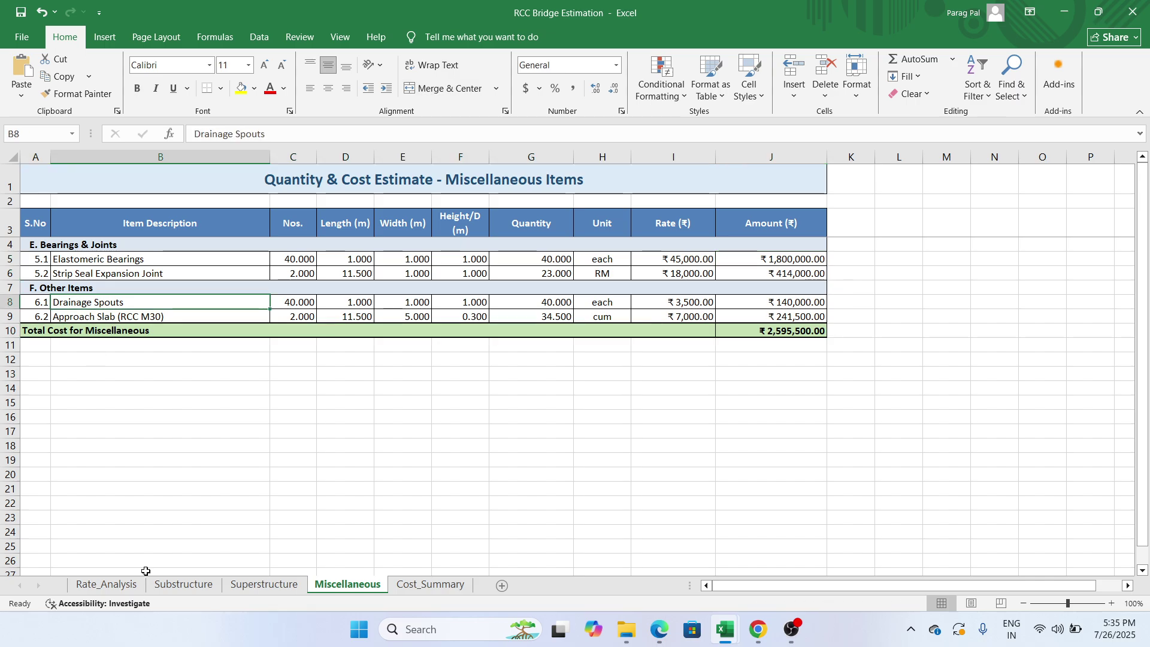
Verify the Miscellaneous J10 SUM total, then view Cost_Summary with its ₹78,160,798.41 grand total
left_click(106, 584)
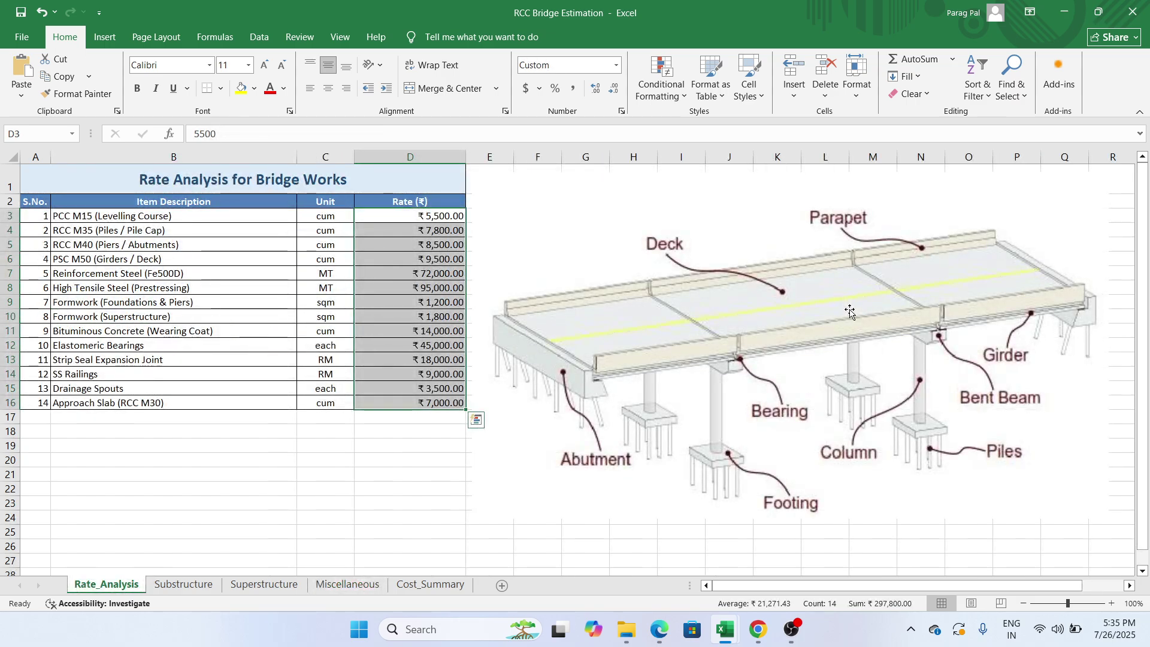
left_click(388, 584)
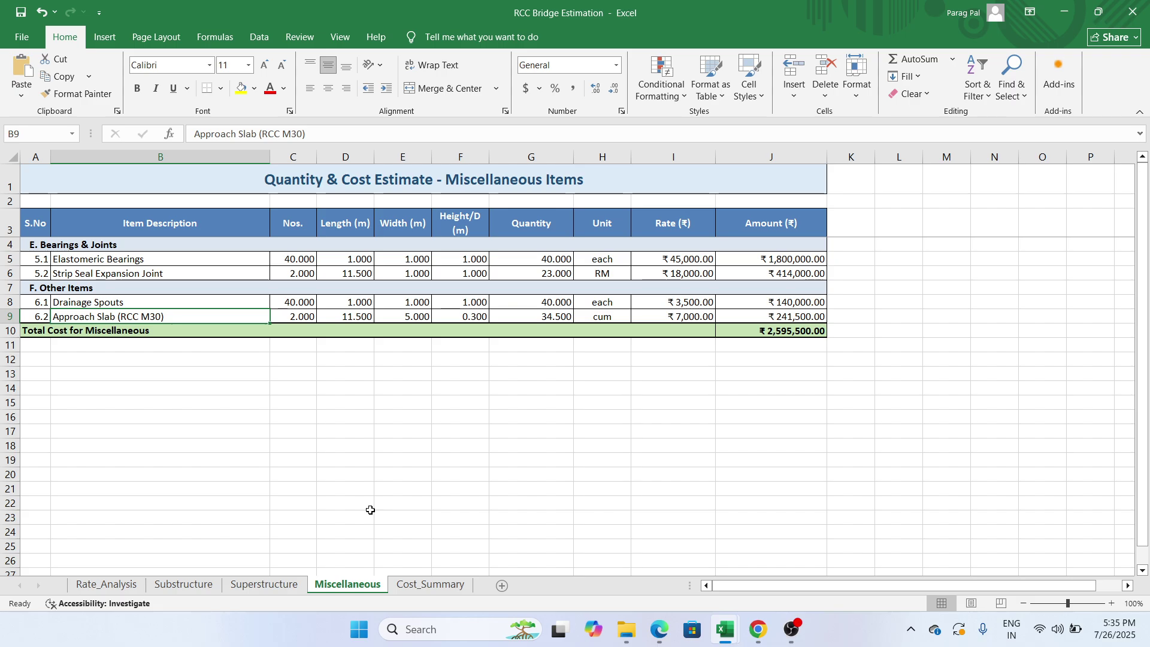
left_click(671, 430)
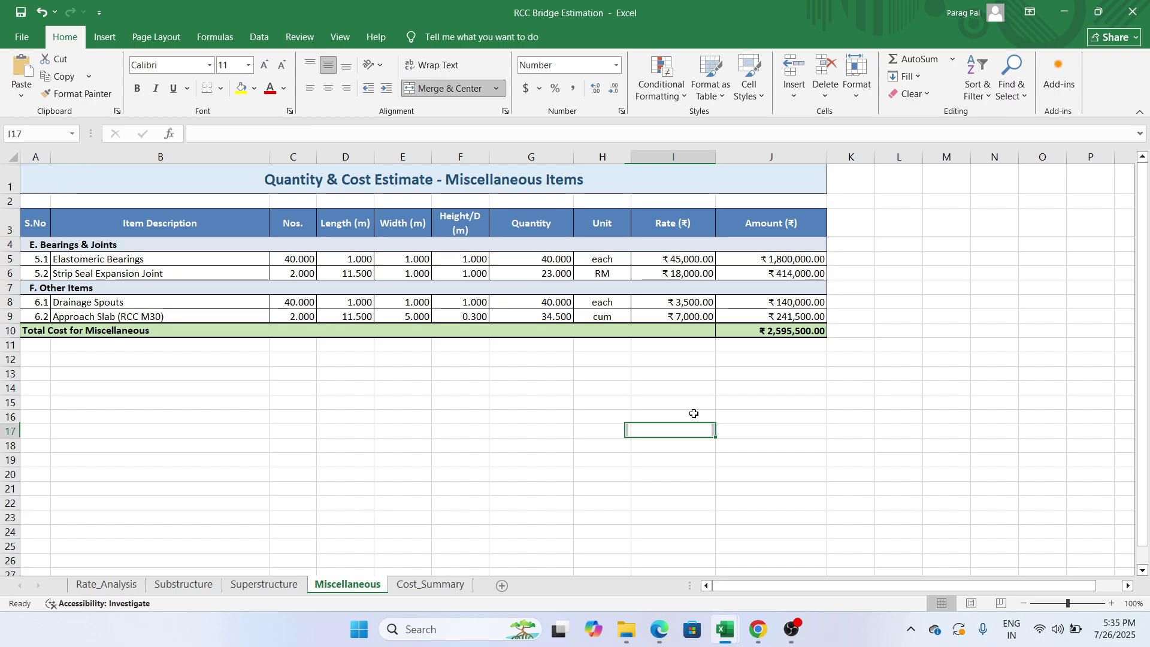
left_click(770, 333)
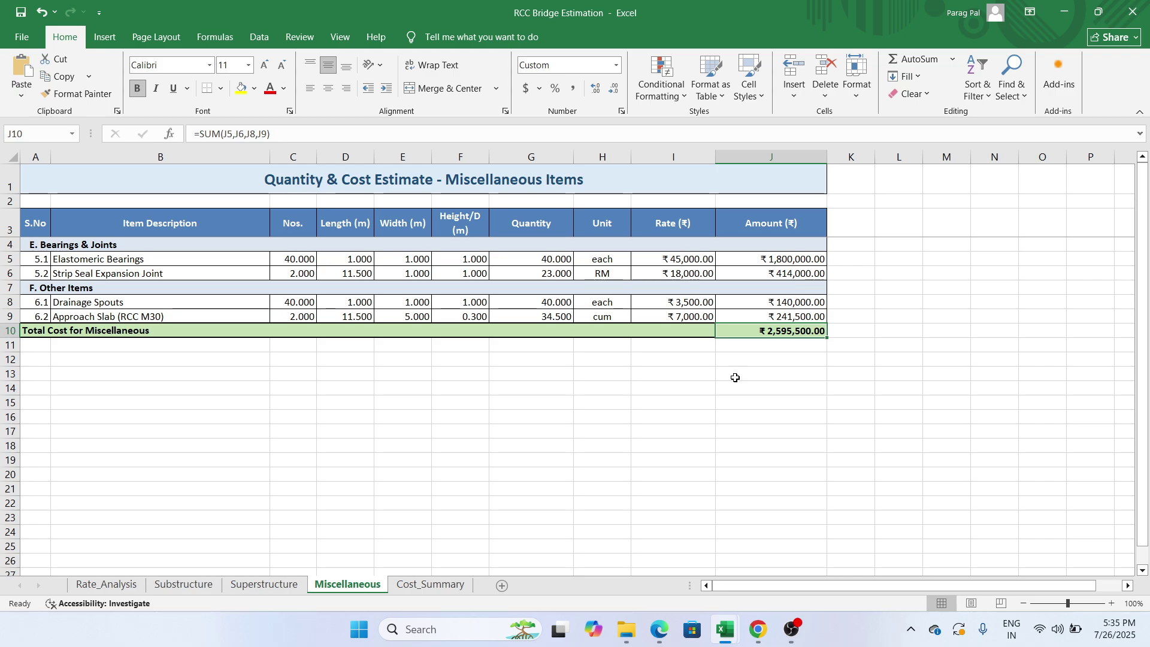
left_click(705, 475)
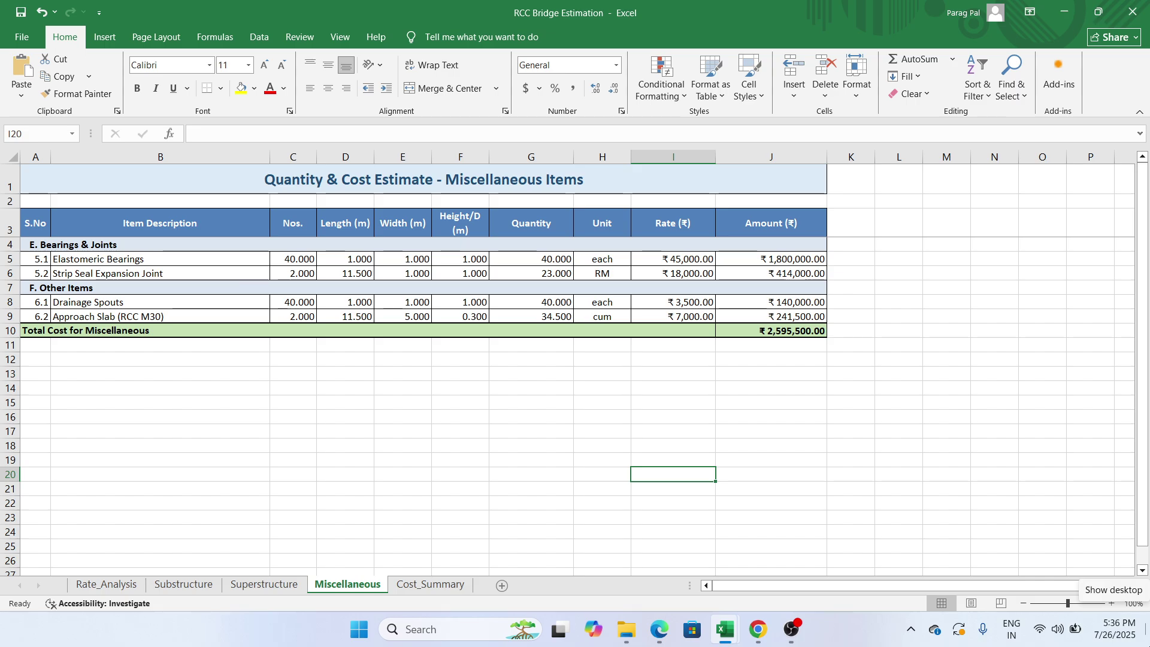
key("ctrl+Page_Down")
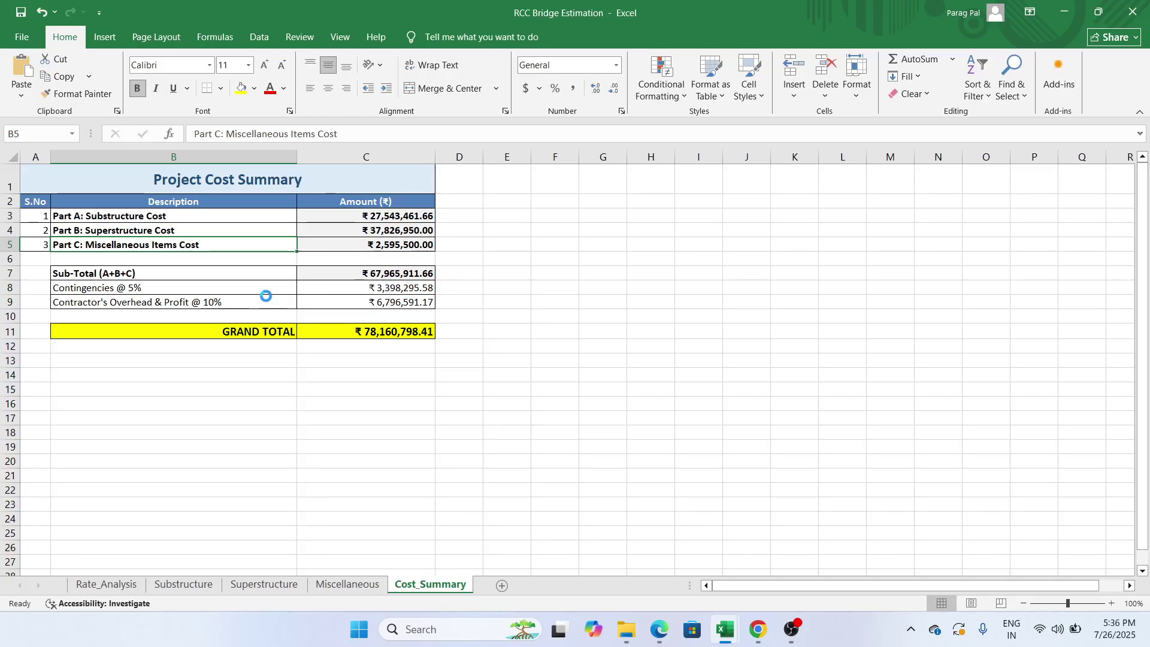
scroll(592, 247, "up", 3, "ctrl")
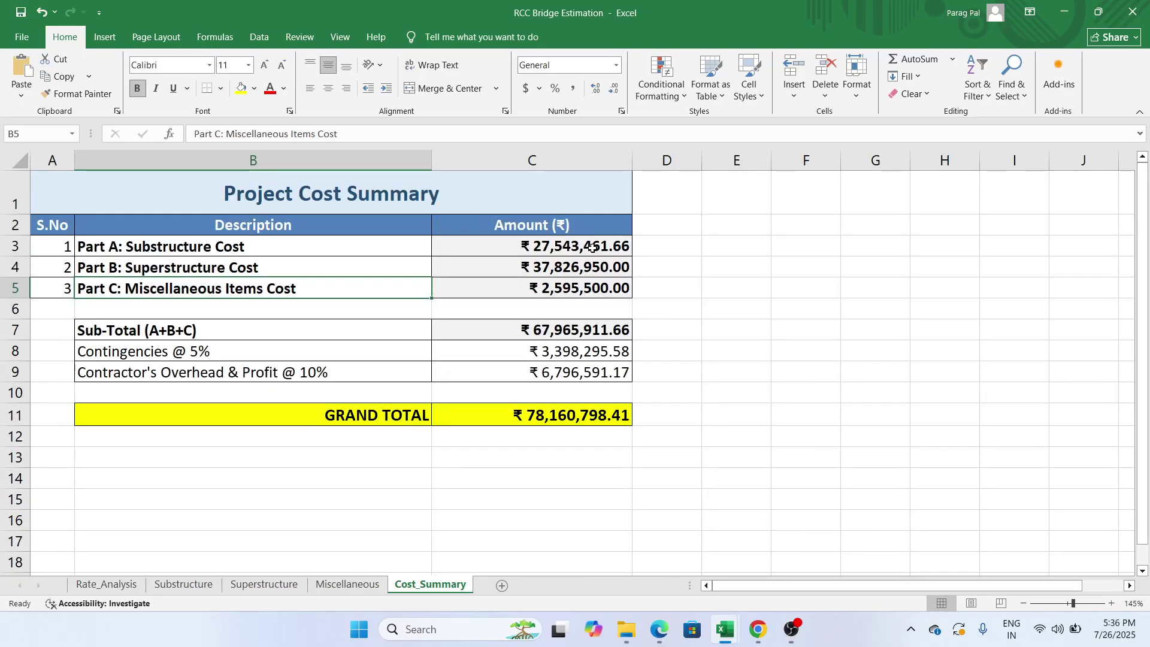